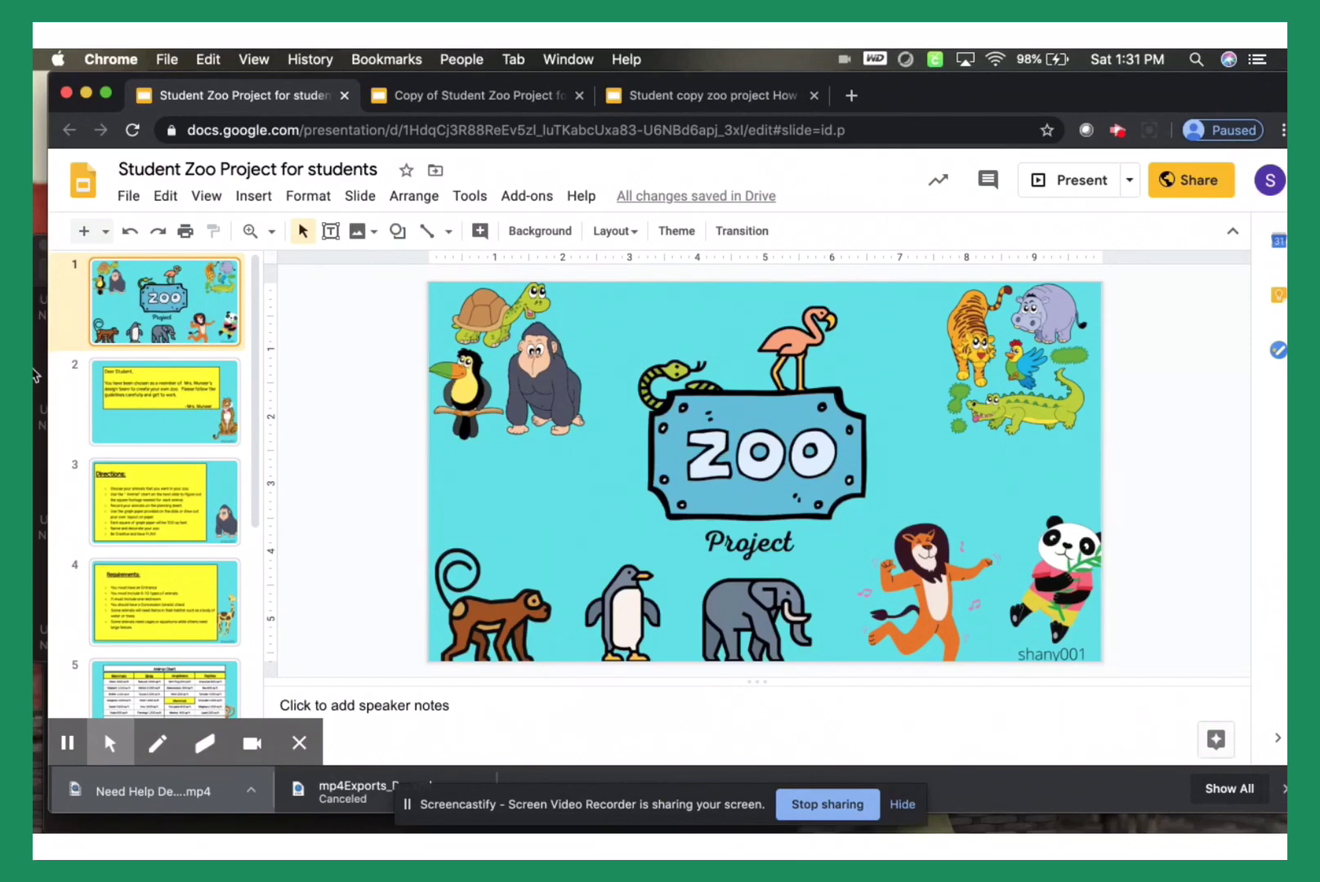
View the Dear Student letter on slide 2, then the Directions on slide 3.
{"action": "left_click", "coordinate": [146, 422]}
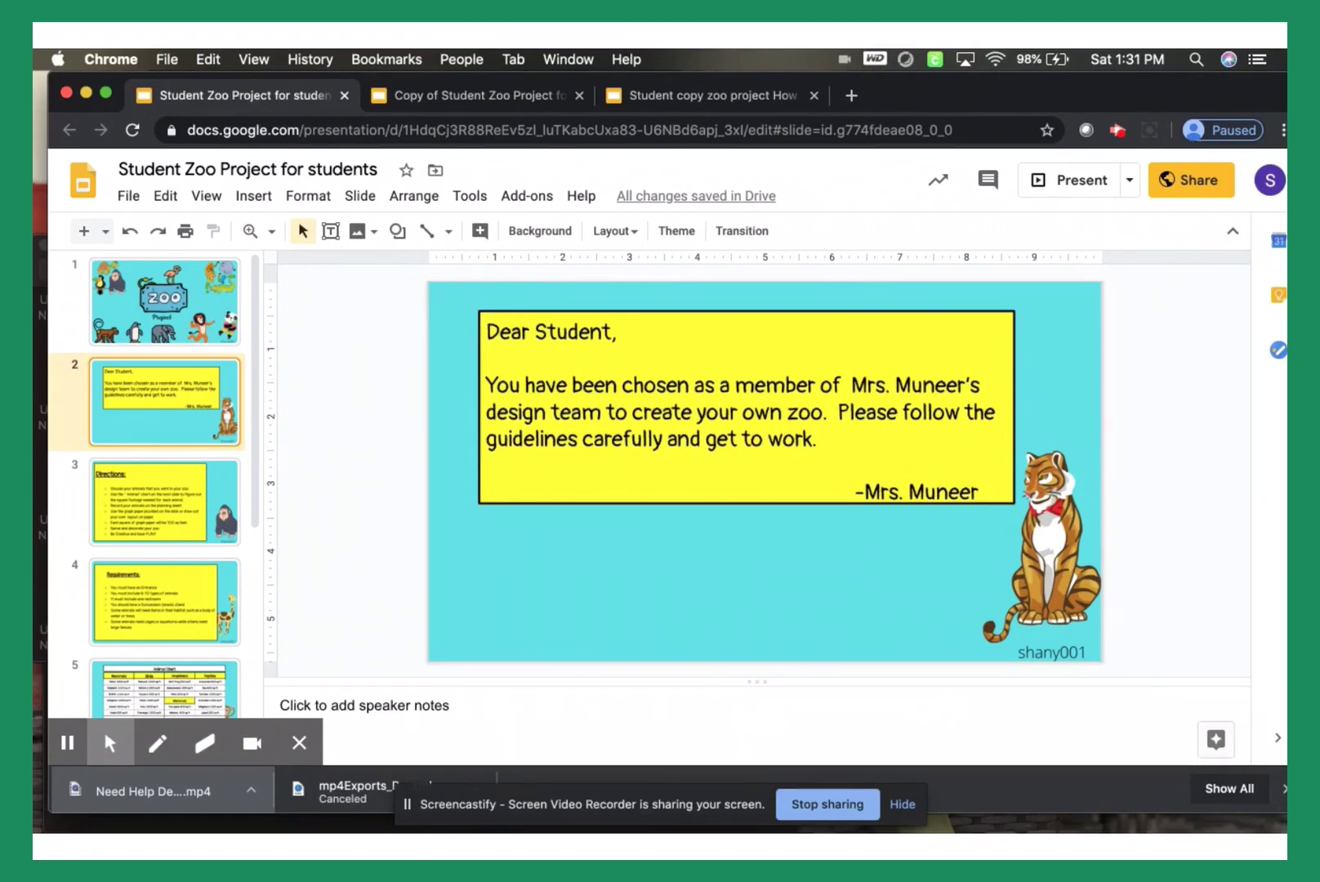
{"action": "left_click", "coordinate": [178, 495]}
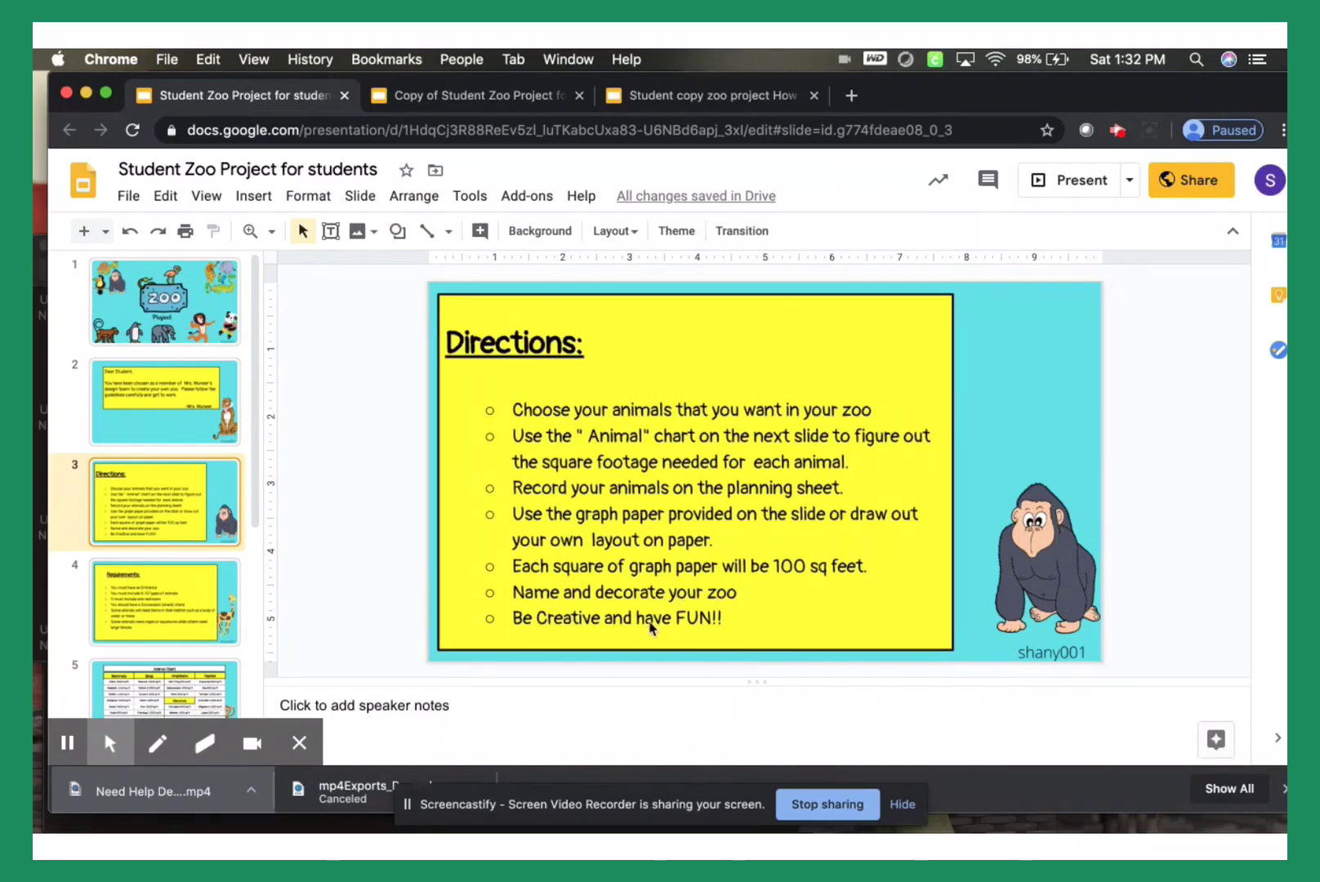
View the Requirements slide, then the Animal Chart with each animal's square footage.
{"action": "left_click", "coordinate": [204, 597]}
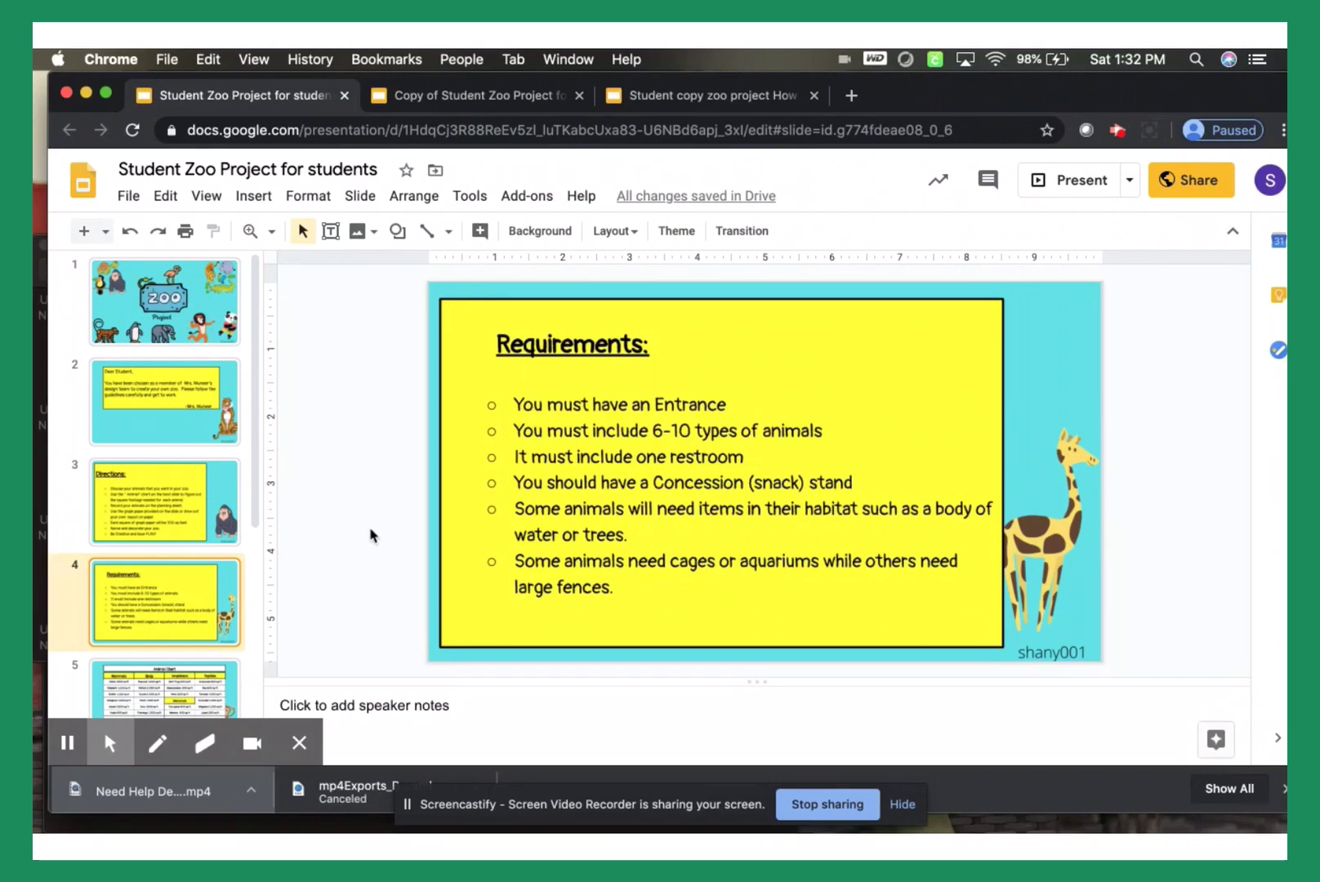
{"action": "left_click", "coordinate": [159, 690]}
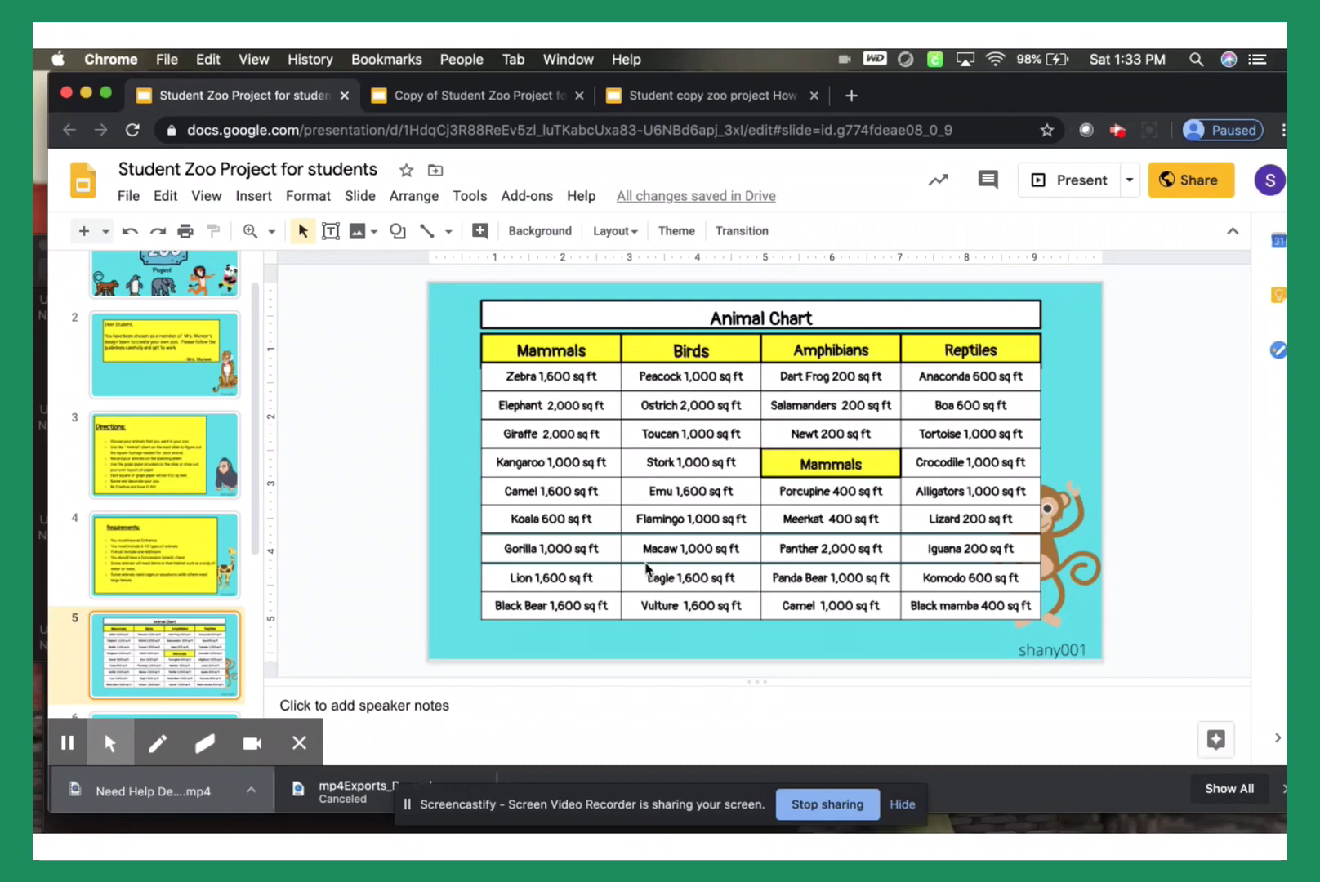
Browse the Zoo Planning Sheet, graph paper table and Congratulations slides, then return to the planning sheet.
{"action": "scroll", "coordinate": [150, 571], "scroll_direction": "down", "scroll_amount": 3}
{"action": "left_click", "coordinate": [150, 571]}
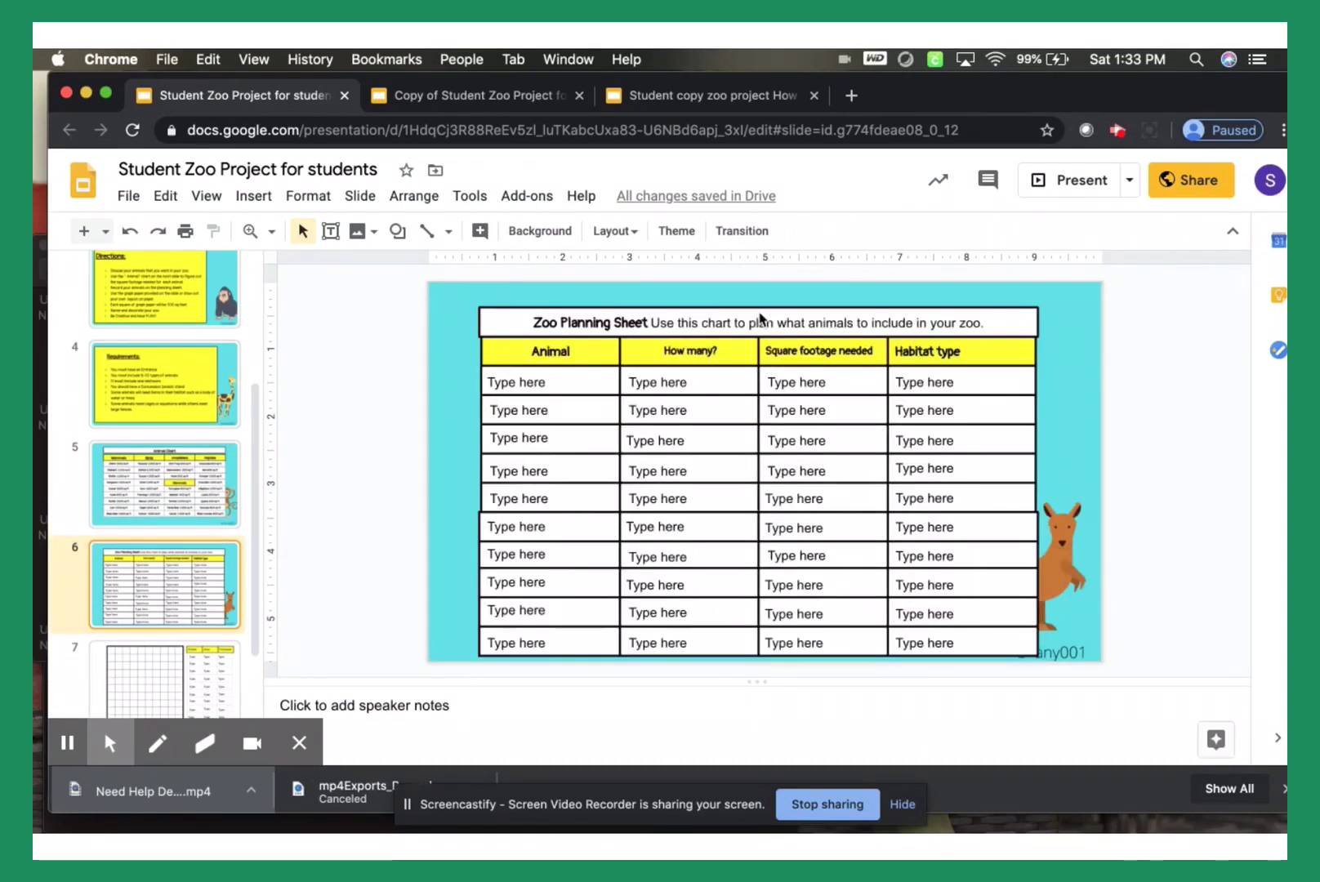
{"action": "left_click", "coordinate": [159, 694]}
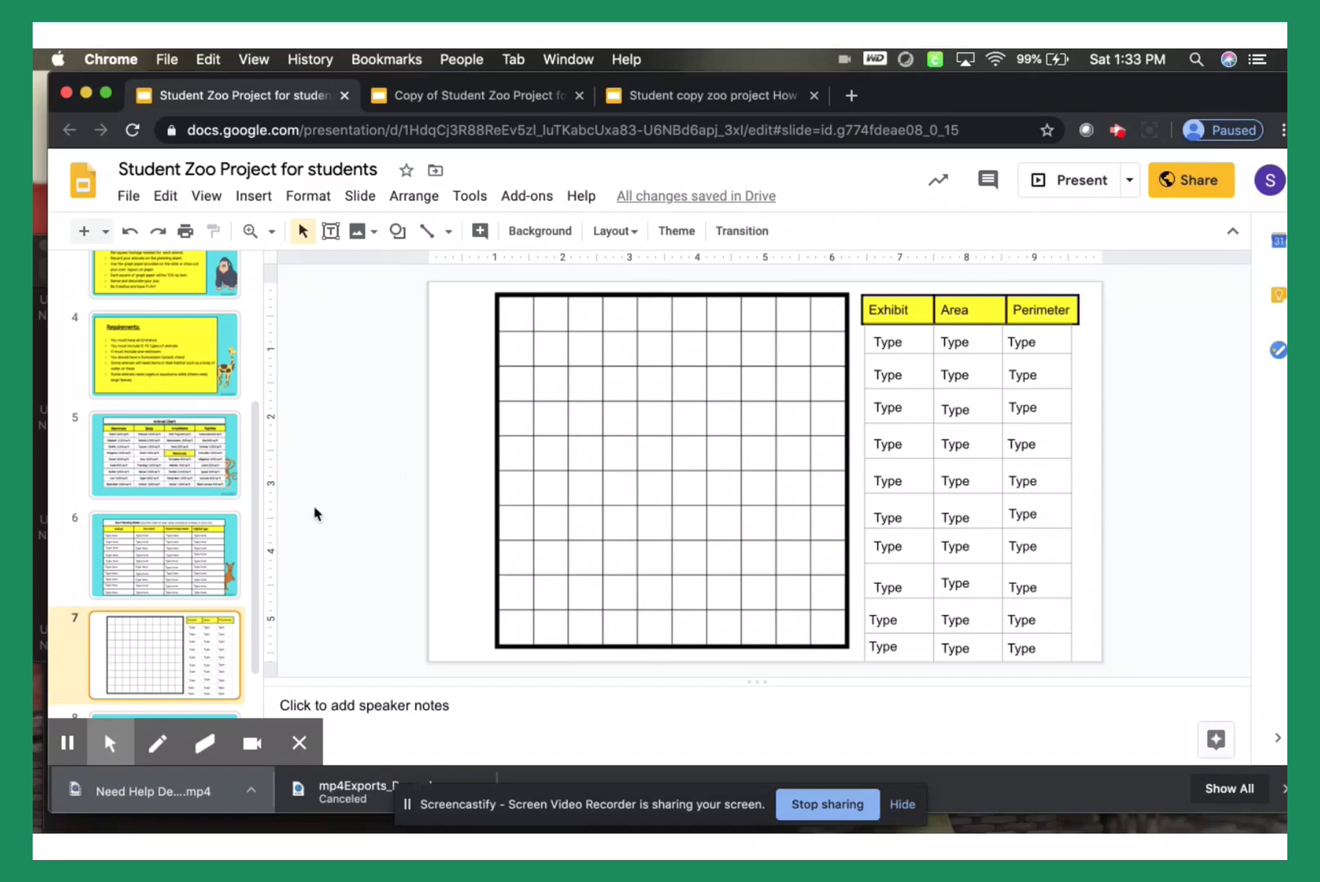
{"action": "scroll", "coordinate": [236, 539], "scroll_direction": "down", "scroll_amount": 2}
{"action": "left_click", "coordinate": [187, 674]}
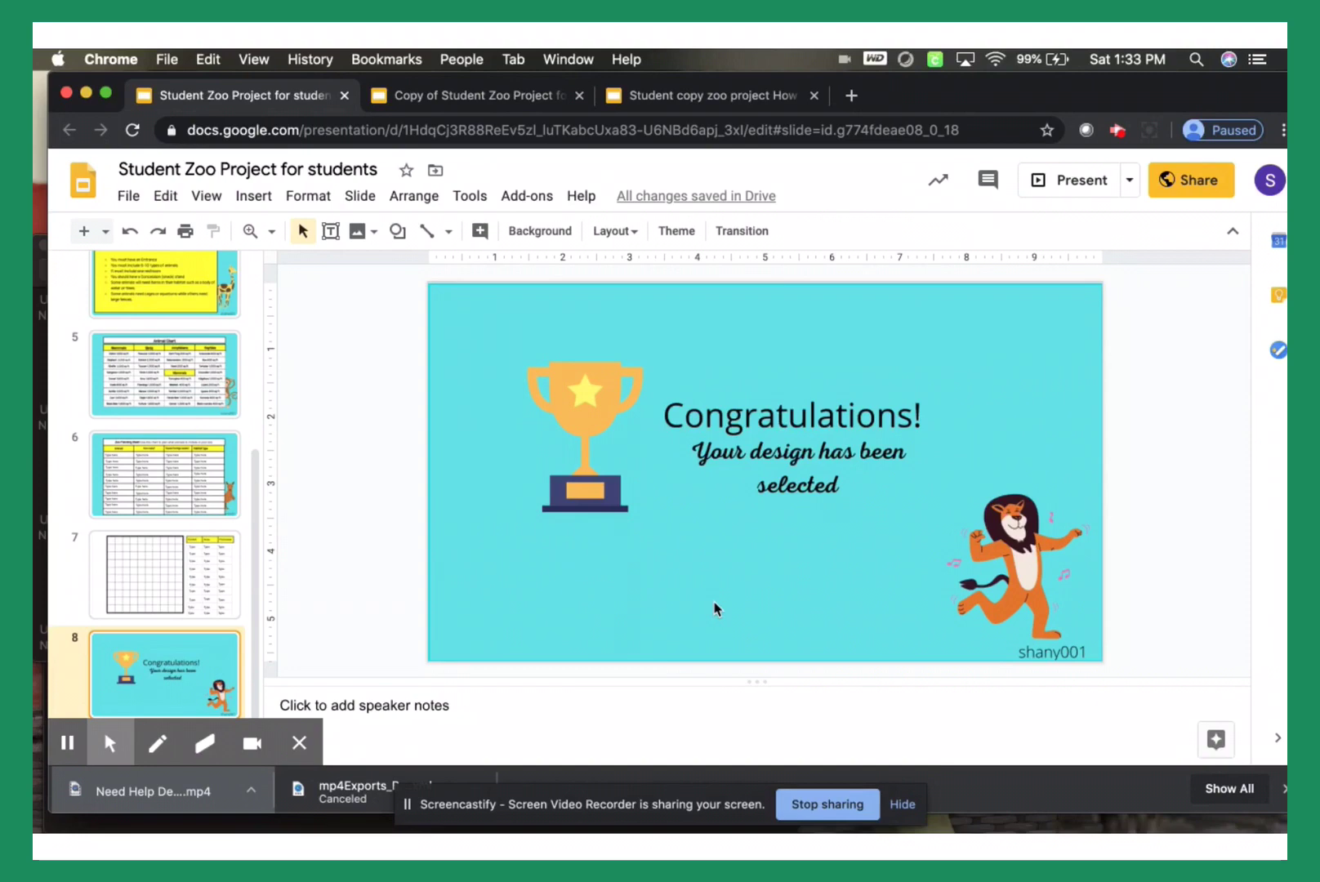
{"action": "scroll", "coordinate": [198, 502], "scroll_direction": "up", "scroll_amount": 4}
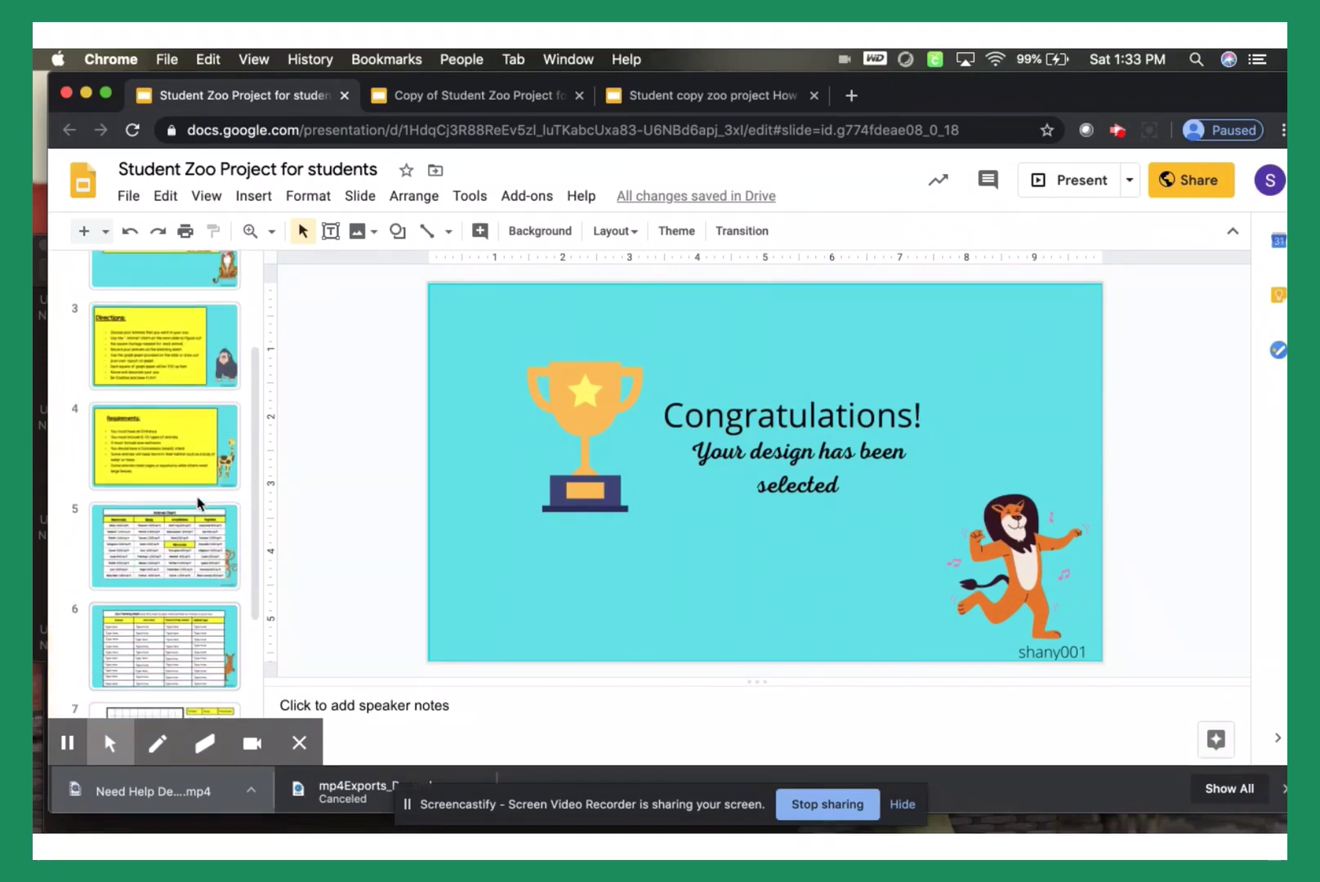
{"action": "left_click", "coordinate": [157, 627]}
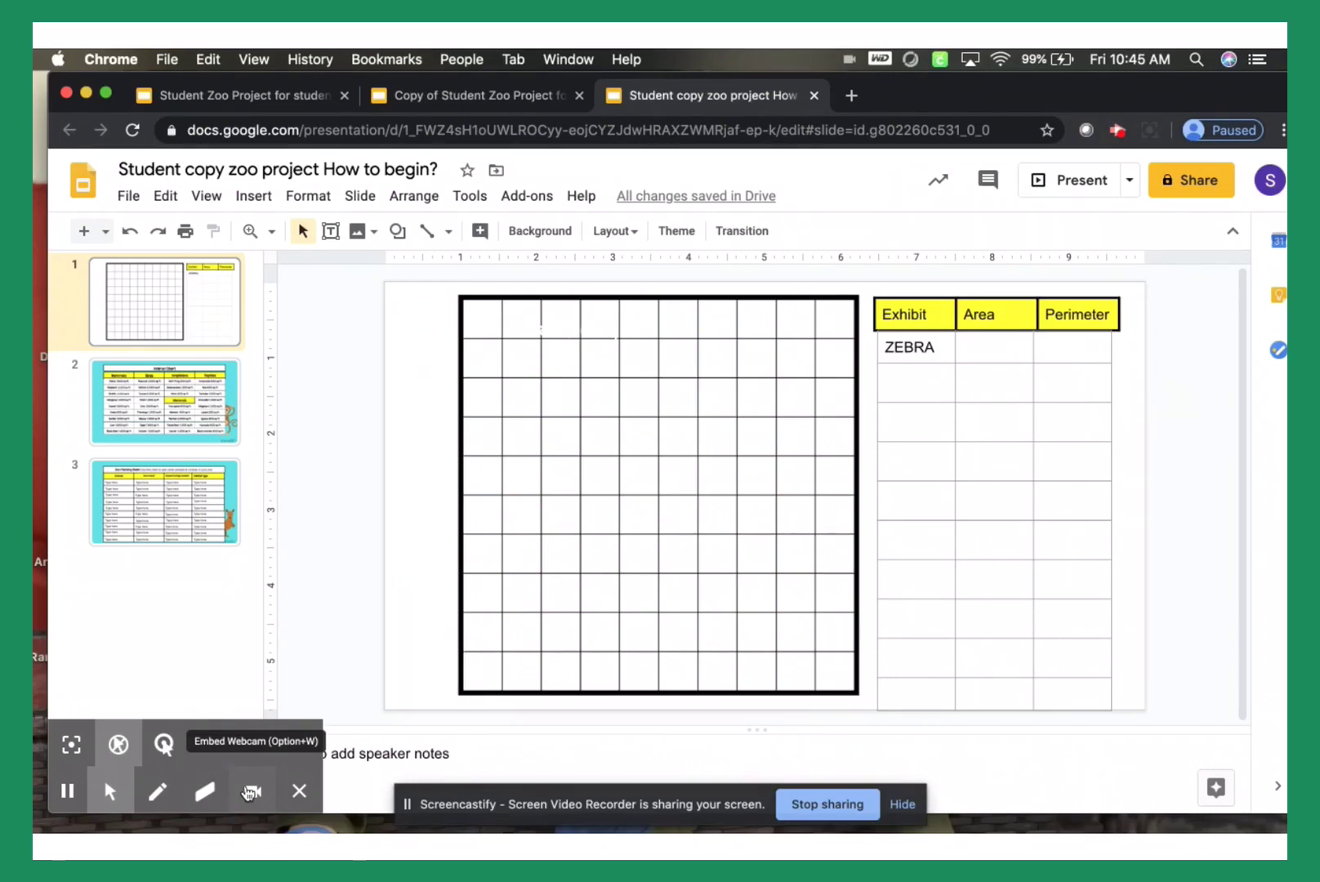
{"action": "left_click", "coordinate": [140, 405]}
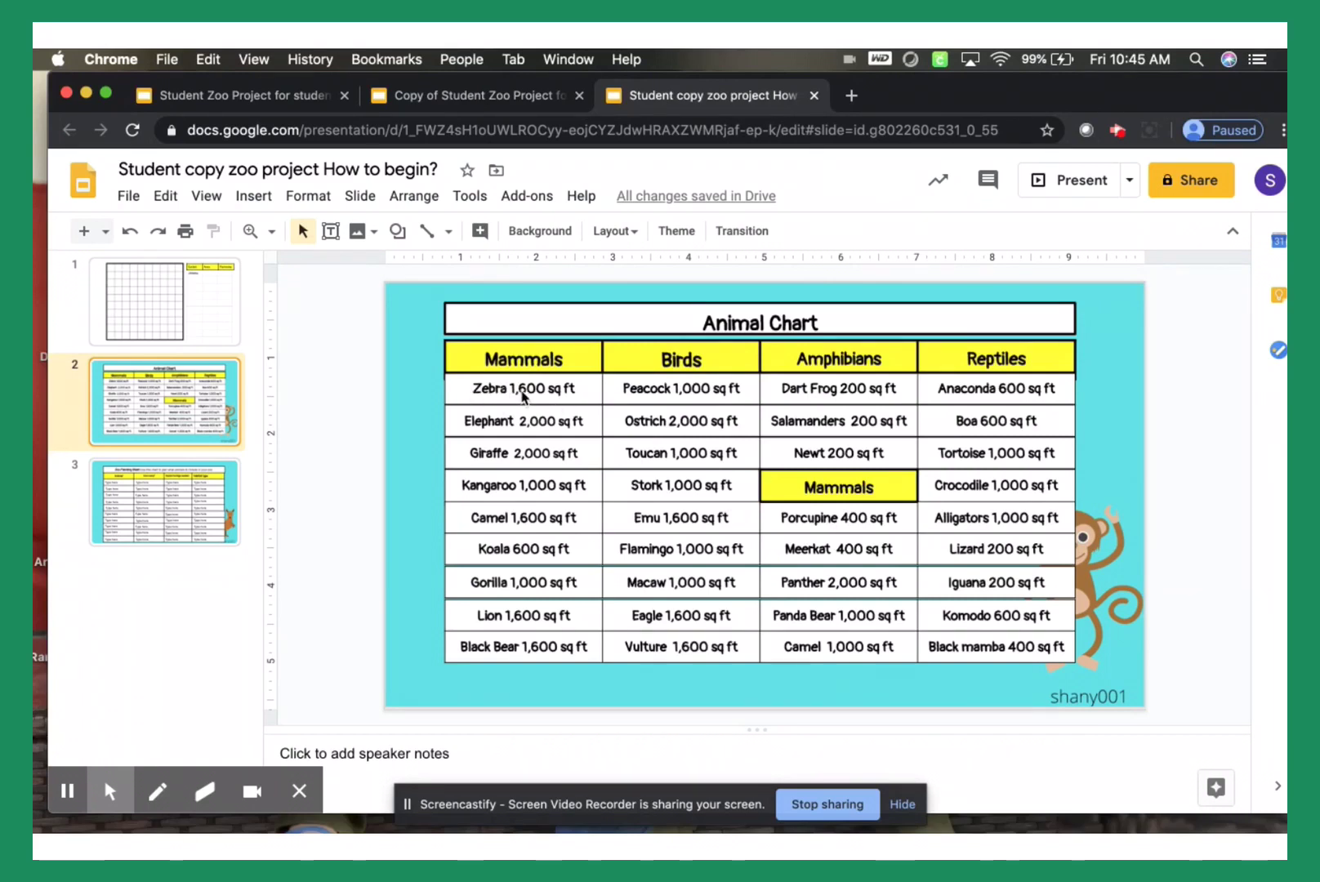
{"action": "left_click", "coordinate": [196, 321]}
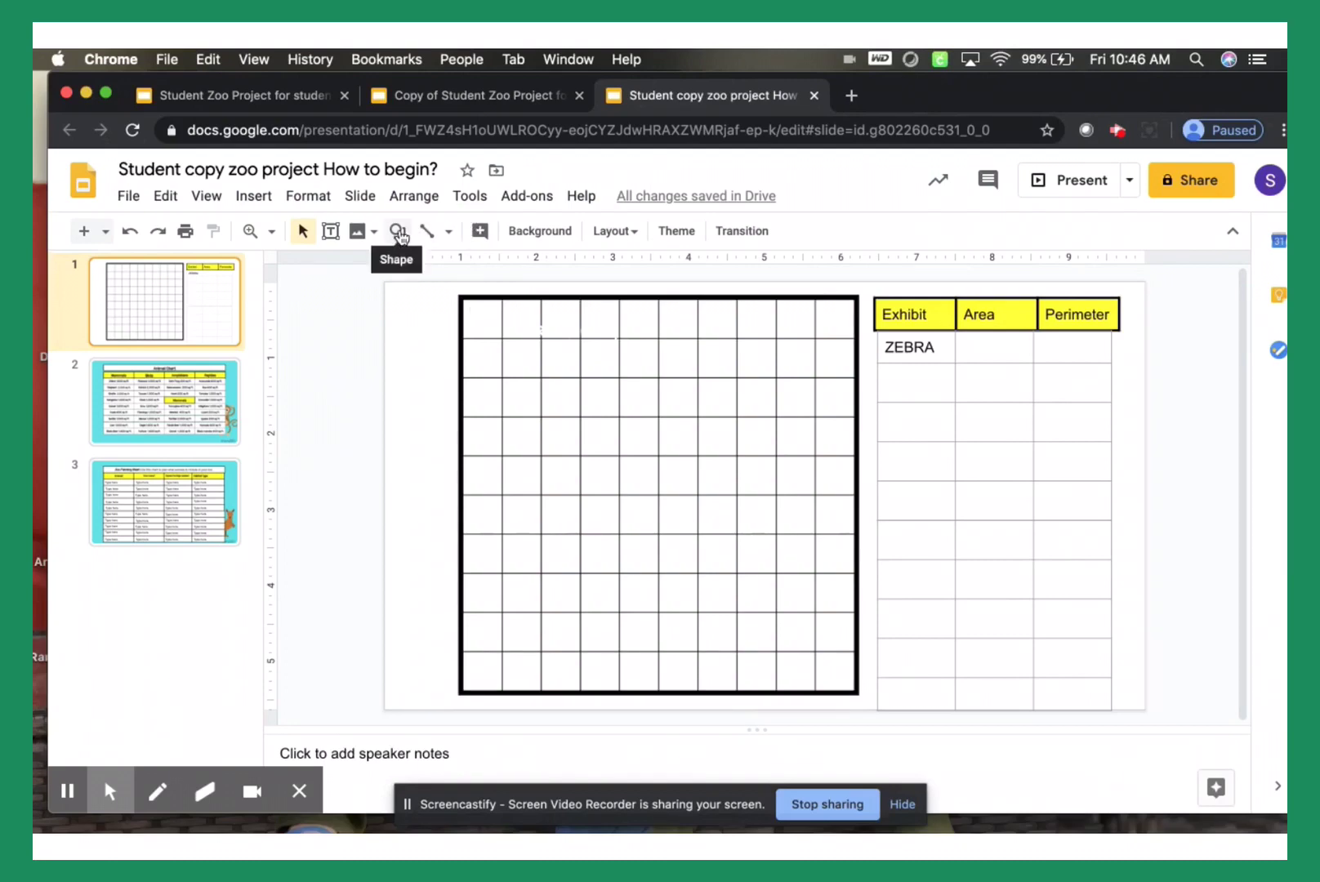
Draw a rectangle over the grid's top-left area, aligned with the grid's top edge.
{"action": "left_click", "coordinate": [398, 231]}
{"action": "mouse_move", "coordinate": [444, 266]}
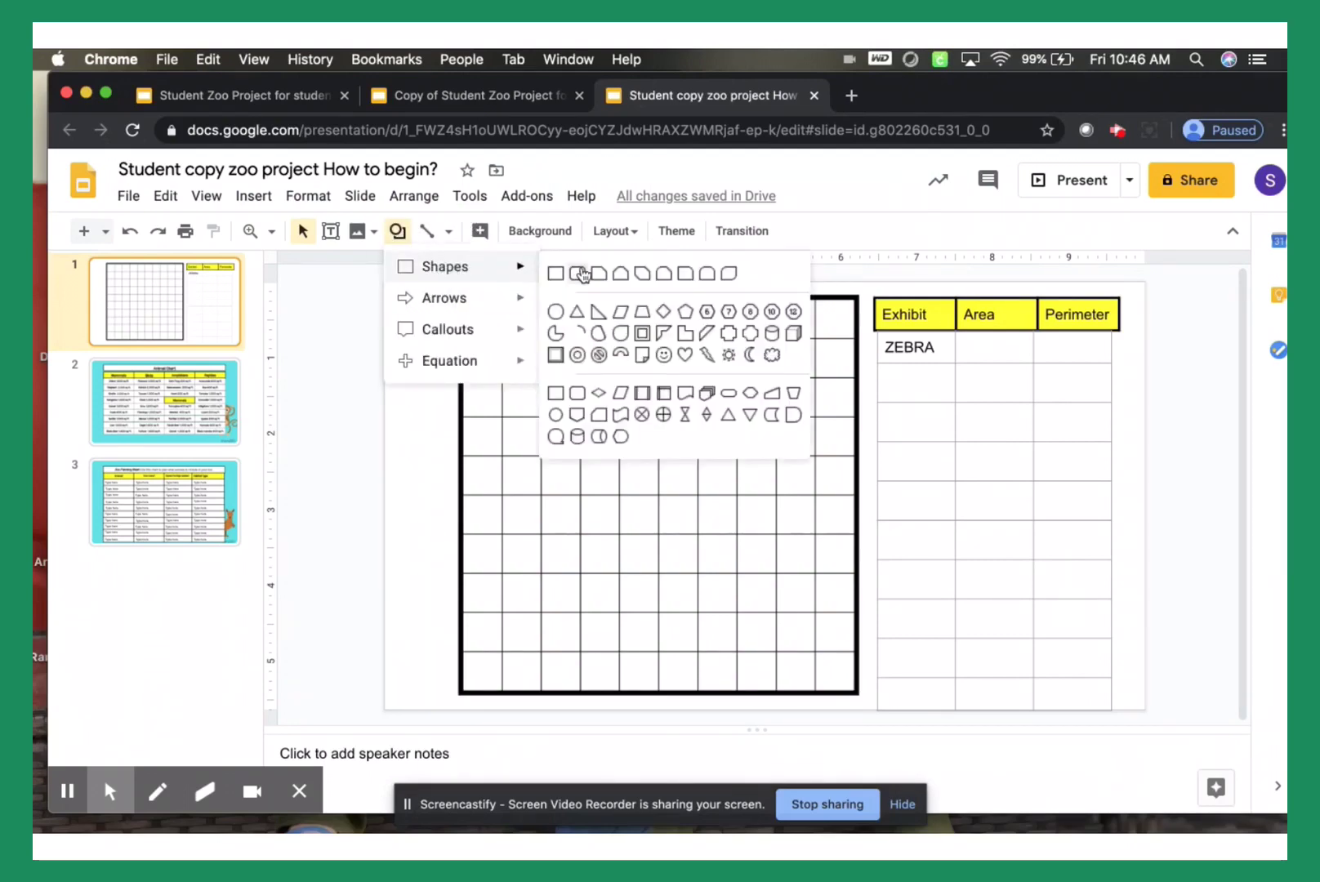
{"action": "left_click", "coordinate": [556, 276]}
{"action": "left_click_drag", "start_coordinate": [466, 300], "coordinate": [776, 377]}
{"action": "left_click_drag", "start_coordinate": [621, 300], "coordinate": [622, 297]}
{"action": "left_click_drag", "start_coordinate": [465, 333], "coordinate": [461, 330]}
Fill the rectangle bright green and extend its bottom edge slightly.
{"action": "left_click", "coordinate": [480, 231]}
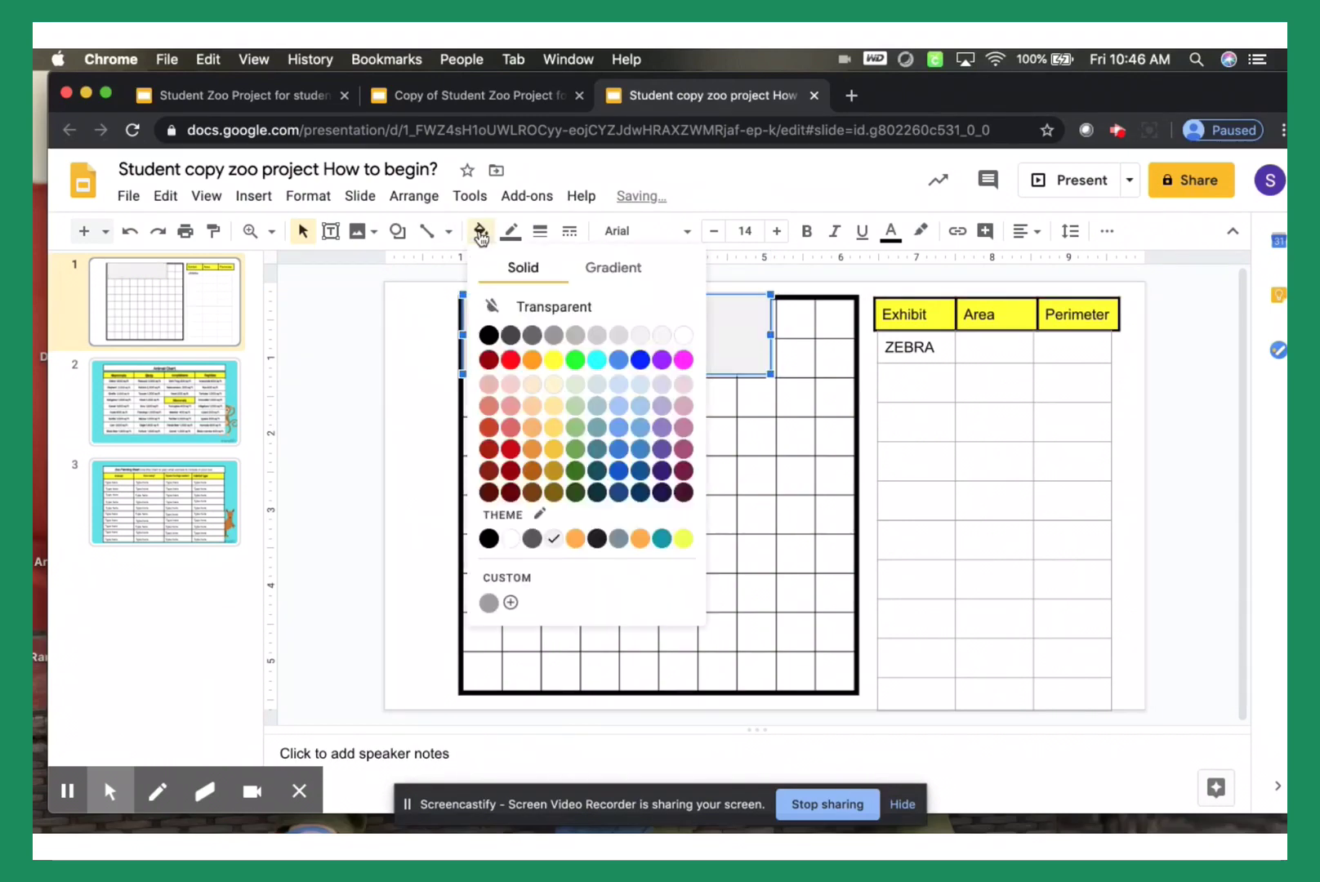
{"action": "left_click", "coordinate": [578, 359]}
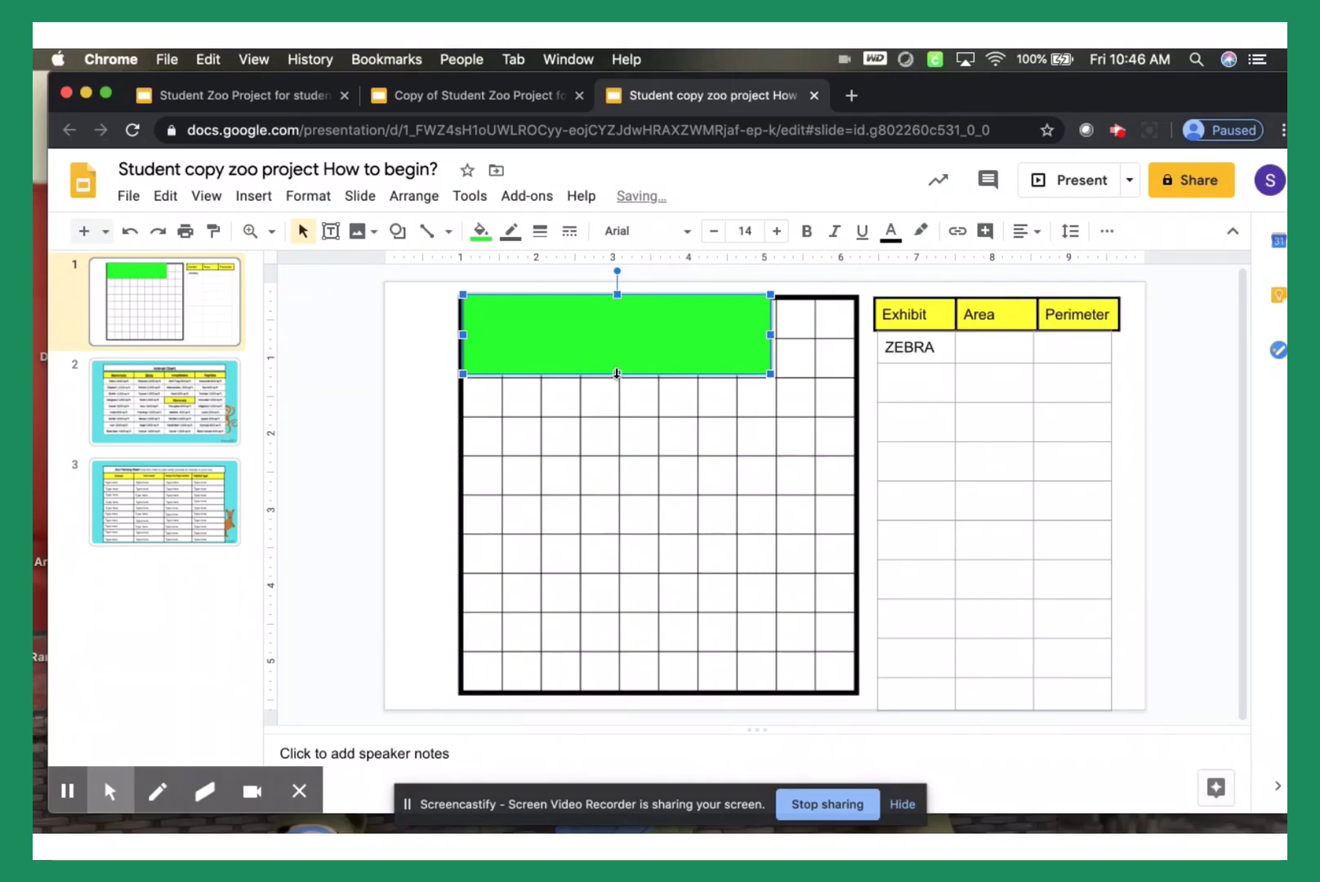
{"action": "left_click_drag", "start_coordinate": [617, 373], "coordinate": [616, 375]}
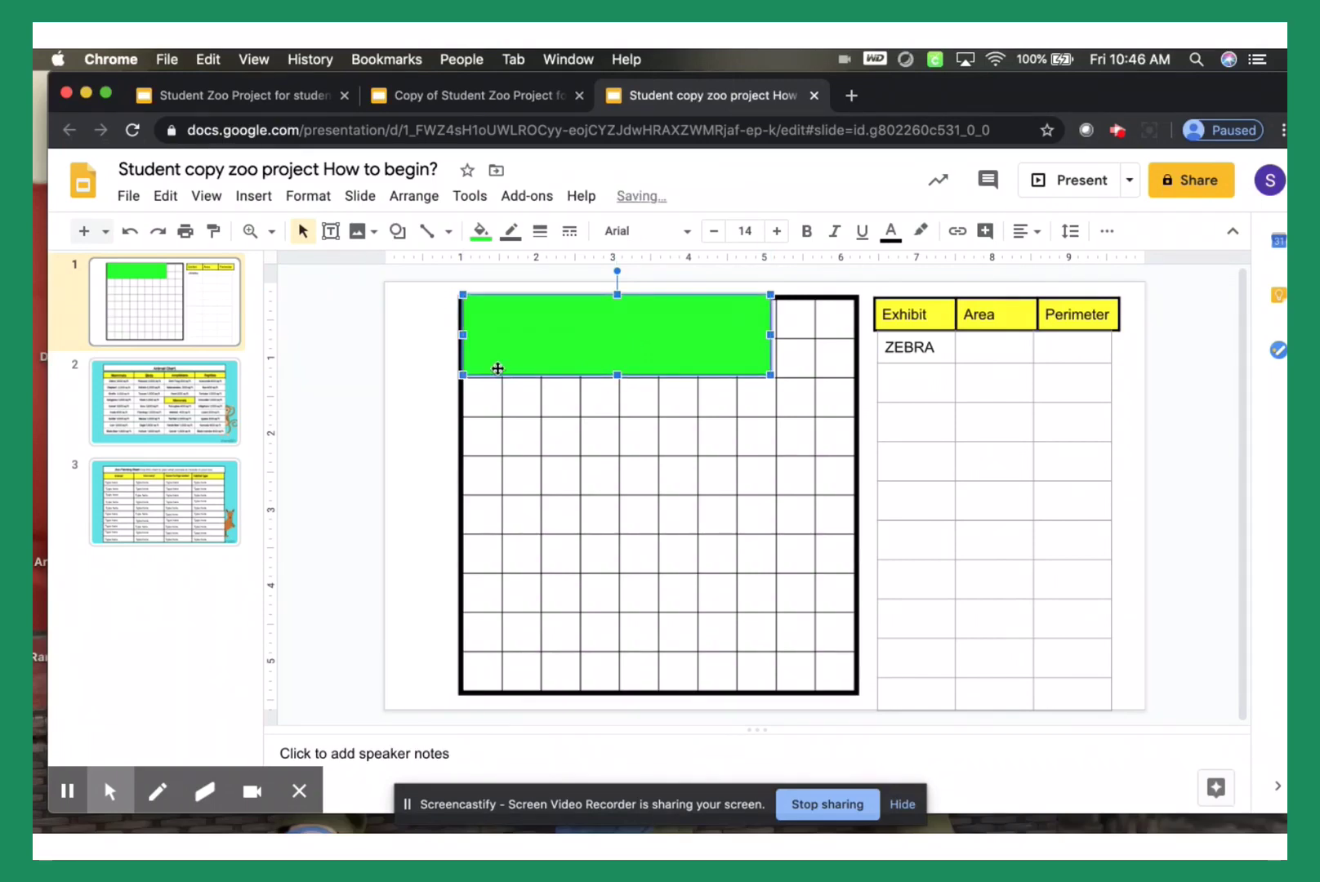
{"action": "left_click", "coordinate": [437, 364]}
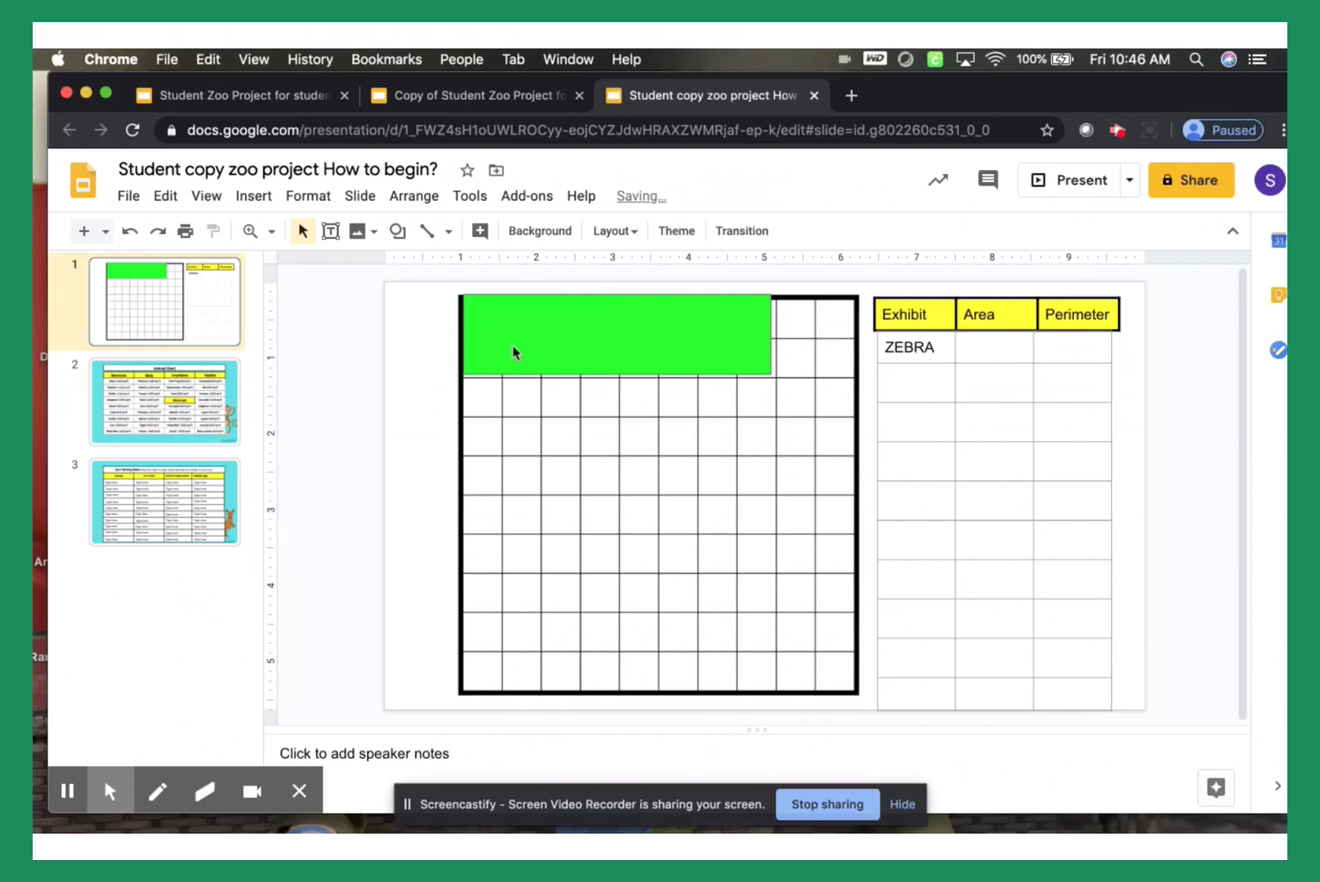
Add a text box reading 'ZEBRA 1,600 sq ft' inside the green rectangle.
{"action": "left_click", "coordinate": [330, 231]}
{"action": "left_click_drag", "start_coordinate": [489, 319], "coordinate": [736, 353]}
{"action": "type", "text": "ZEBRA "}
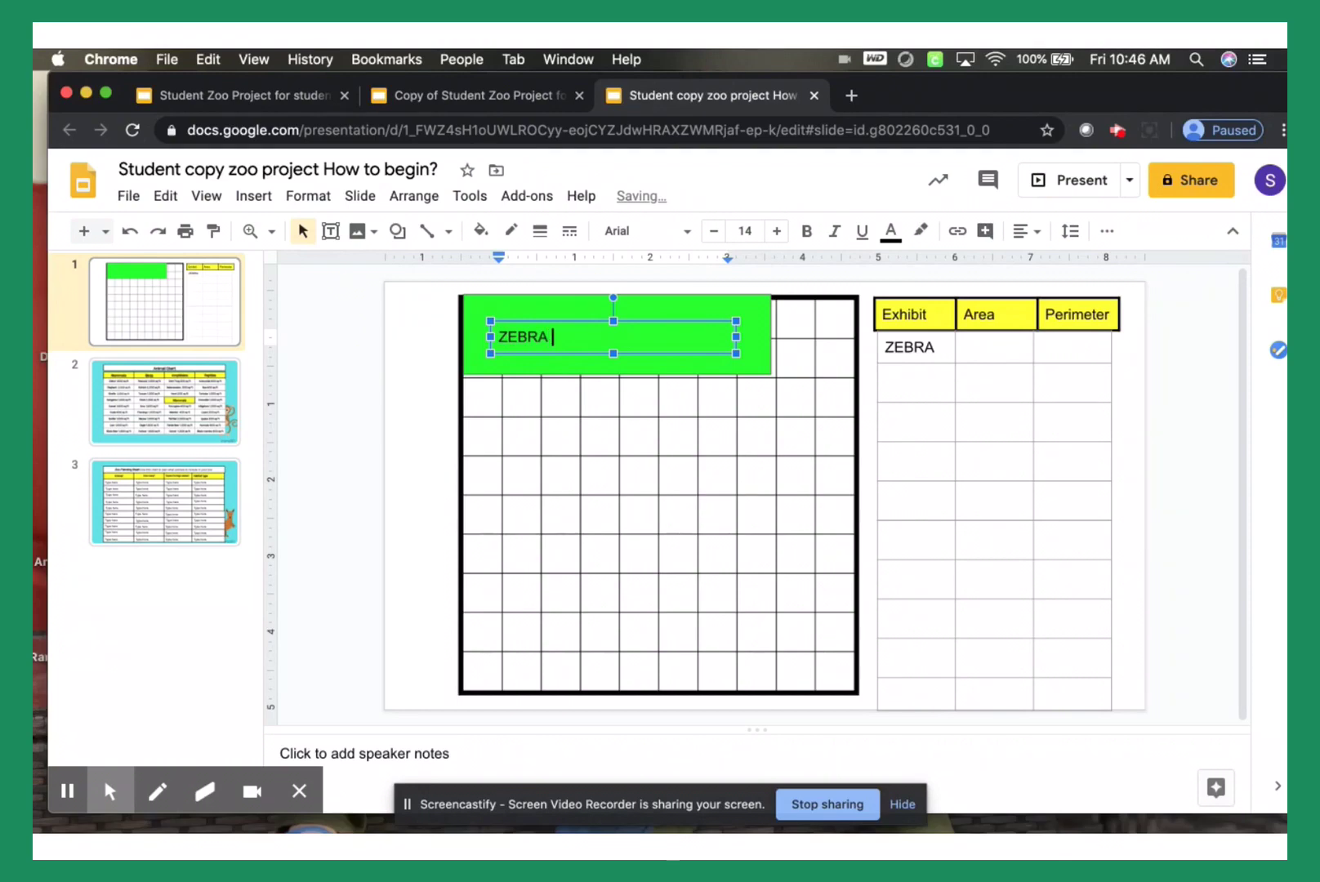
{"action": "type", "text": "1,600 sq"}
{"action": "key", "text": "Escape"}
{"action": "key", "text": "Escape"}
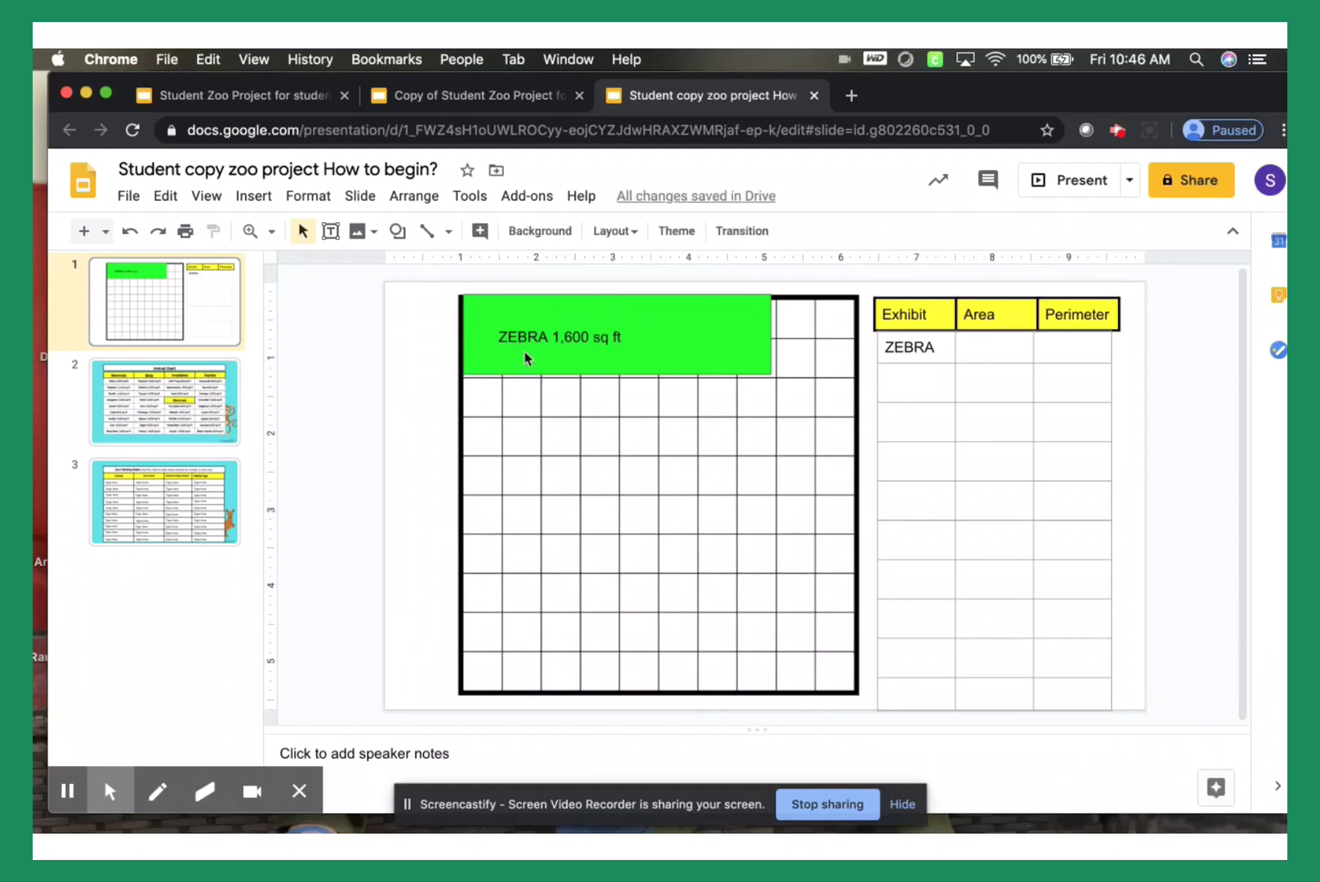
Format the ZEBRA label in bold Pangolin font.
{"action": "left_click", "coordinate": [600, 339]}
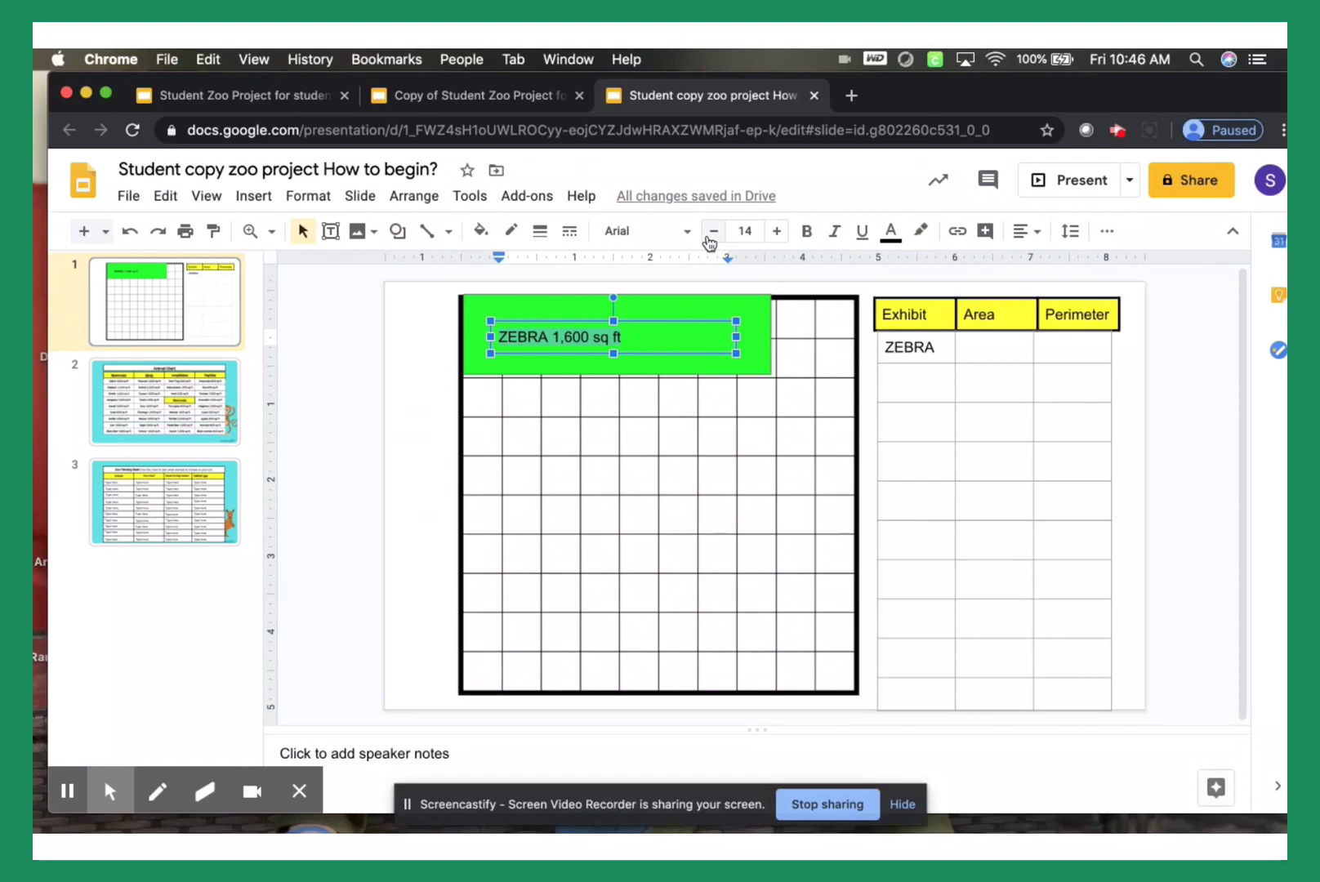
{"action": "left_click", "coordinate": [685, 232]}
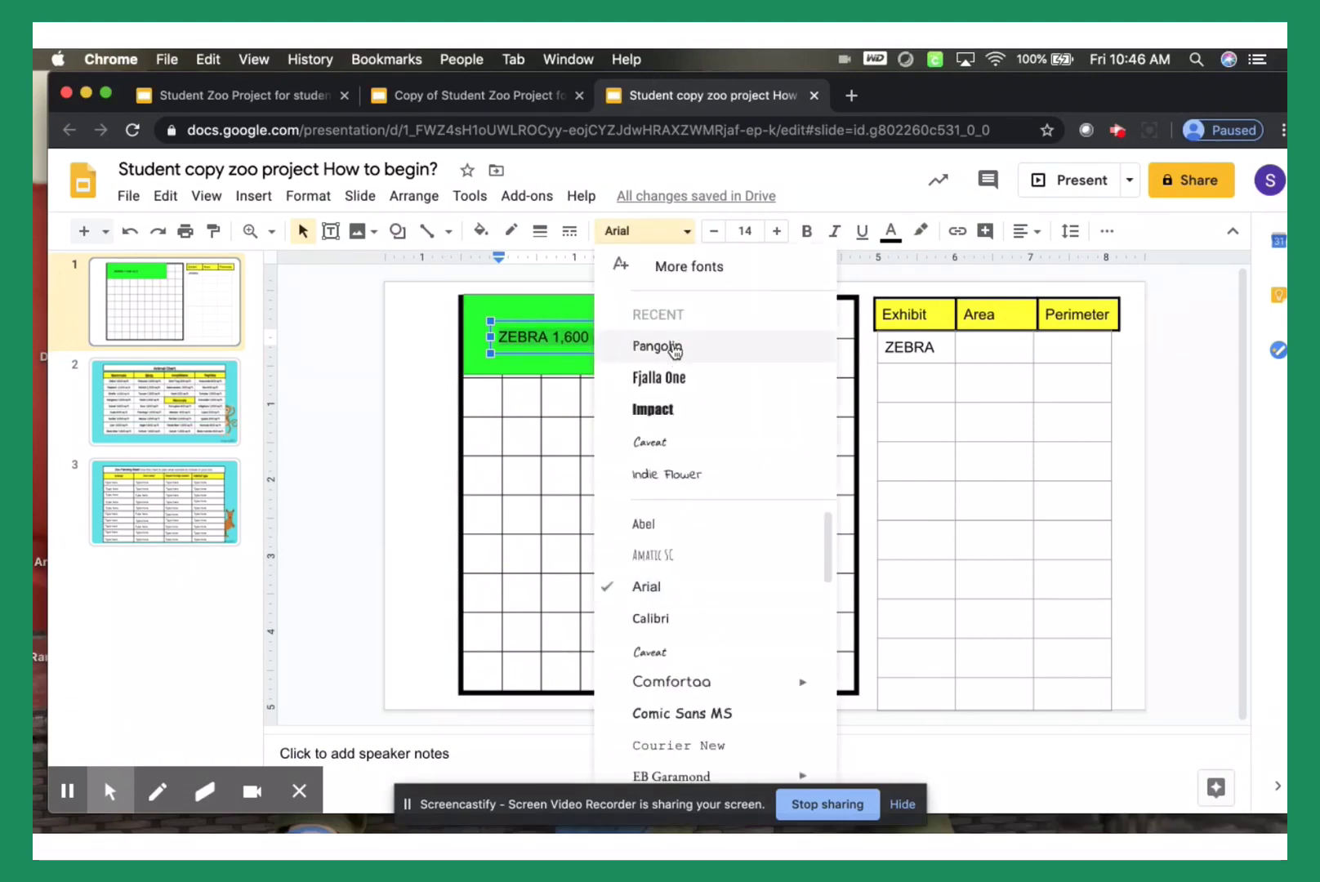
{"action": "left_click", "coordinate": [656, 346]}
{"action": "left_click", "coordinate": [810, 233]}
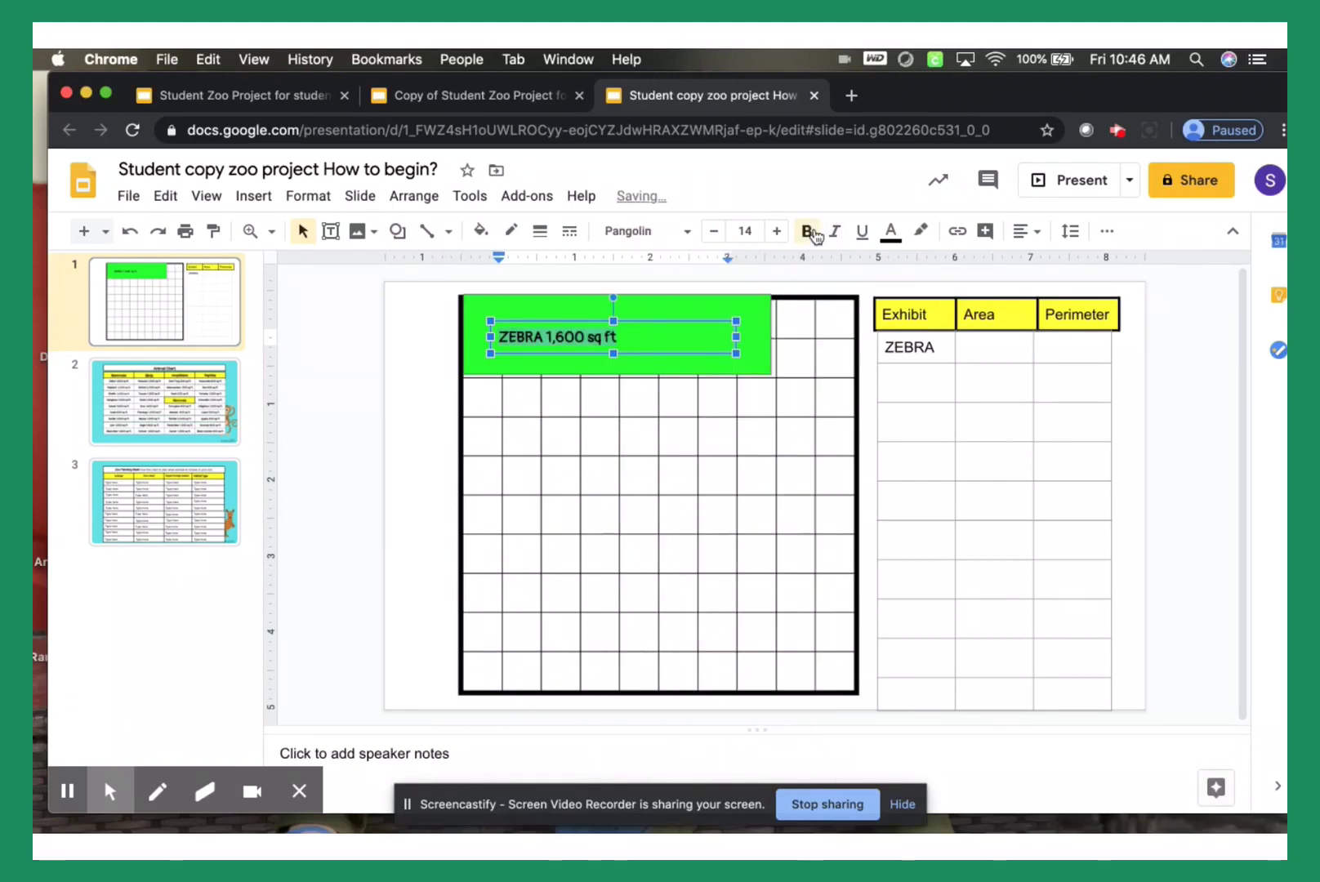
{"action": "left_click", "coordinate": [442, 358]}
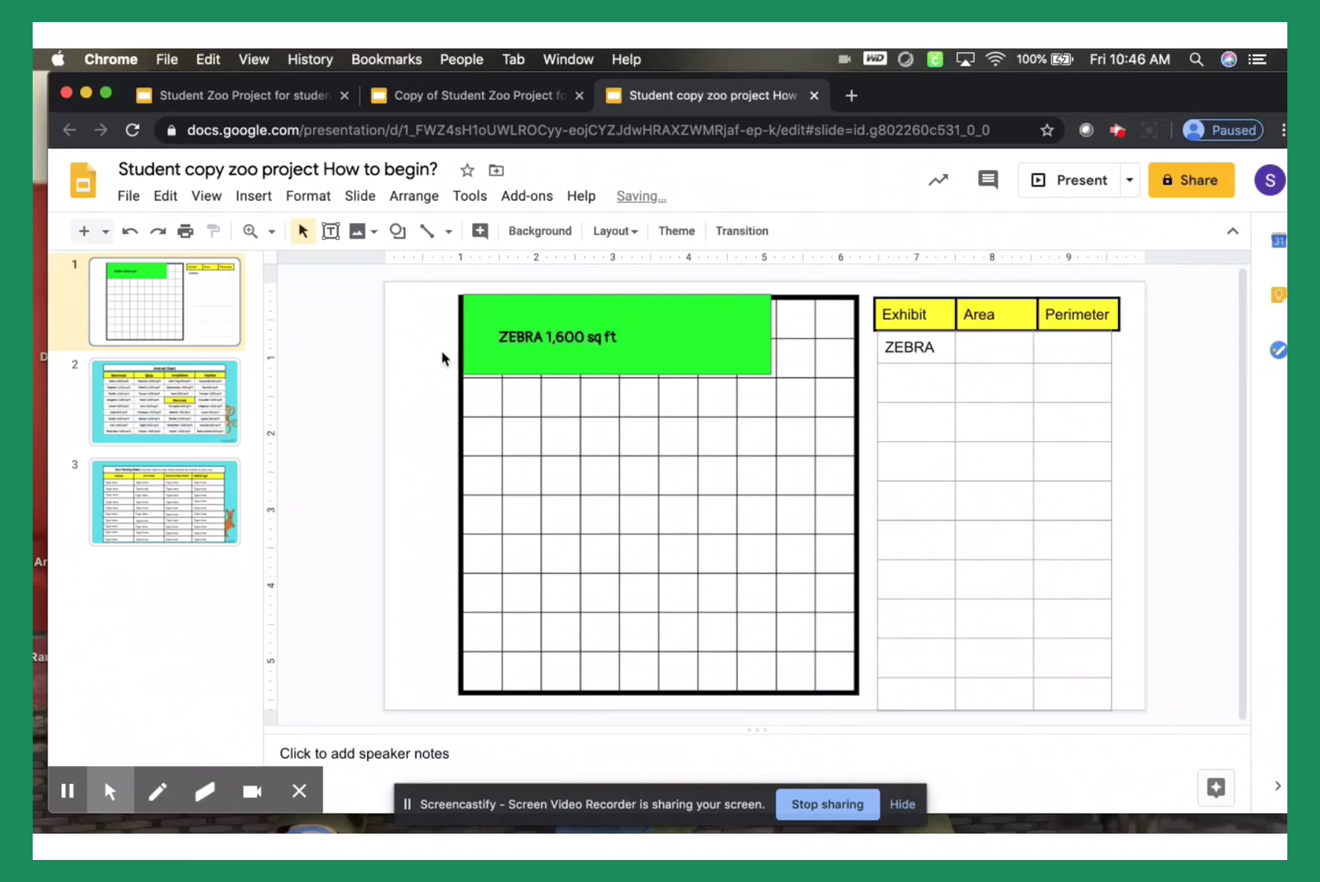
Insert the first zebra clipart from a web search and shrink it into the green ZEBRA box.
{"action": "left_click", "coordinate": [375, 236]}
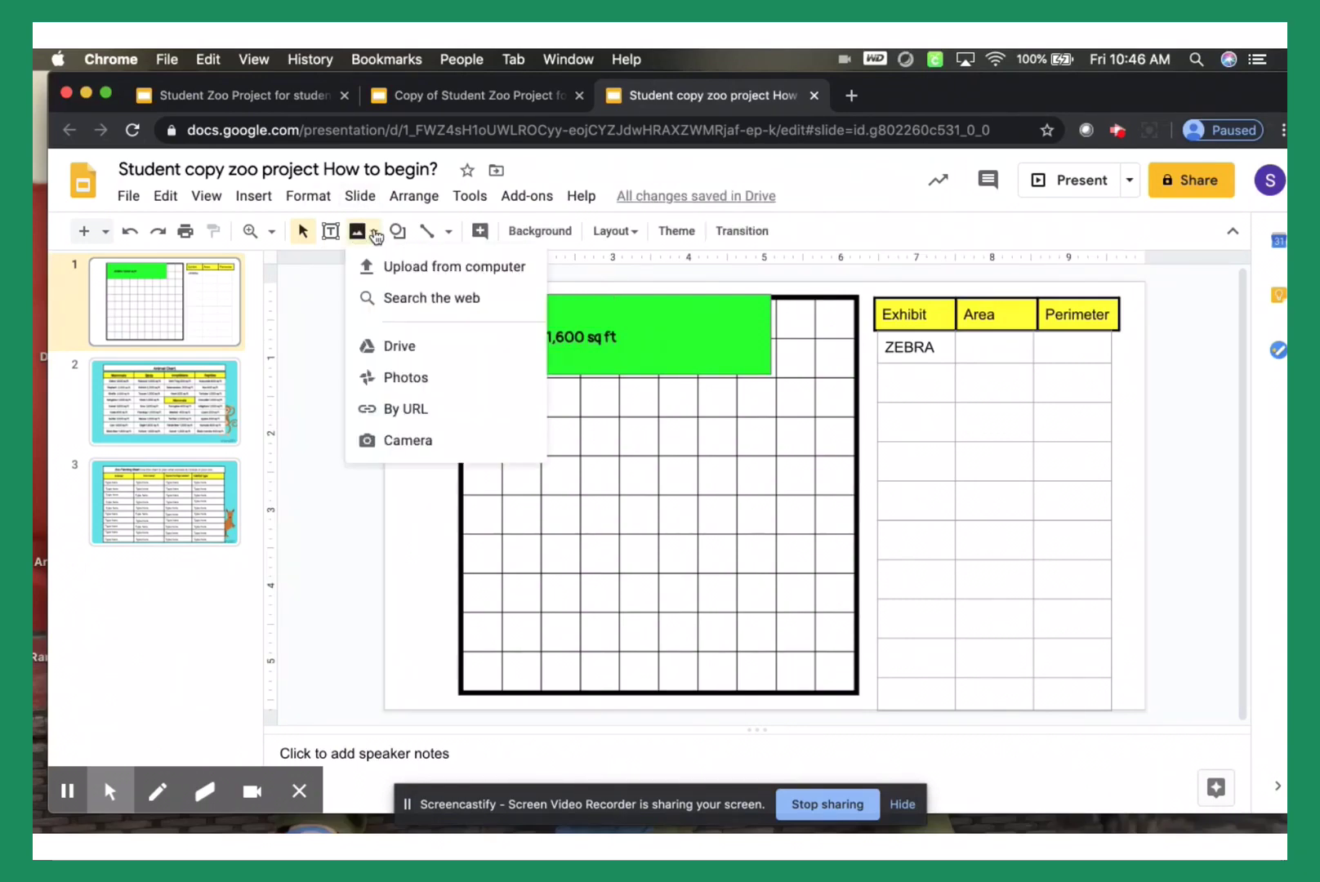
{"action": "left_click", "coordinate": [423, 300]}
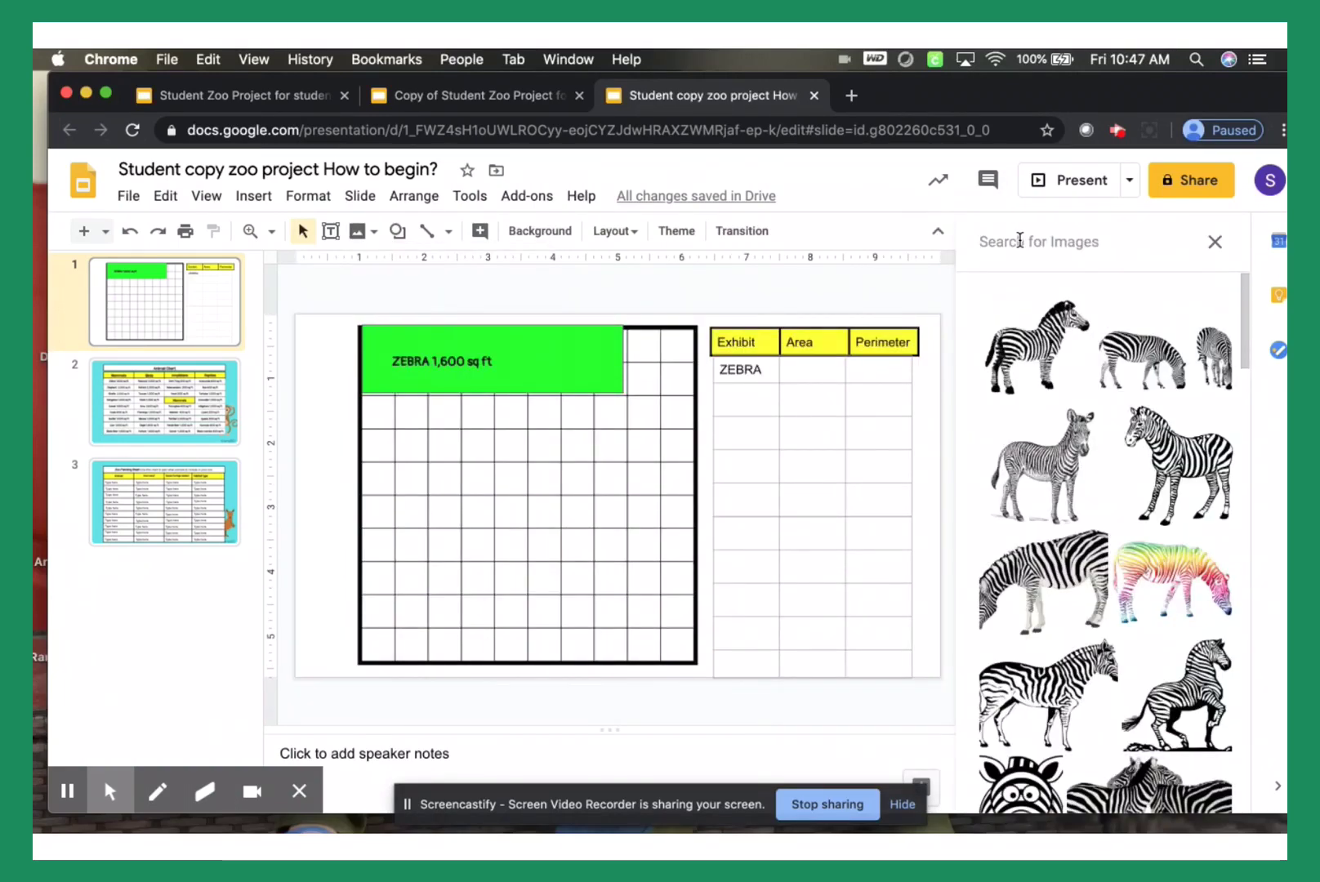
{"action": "type", "text": "zebra clipart"}
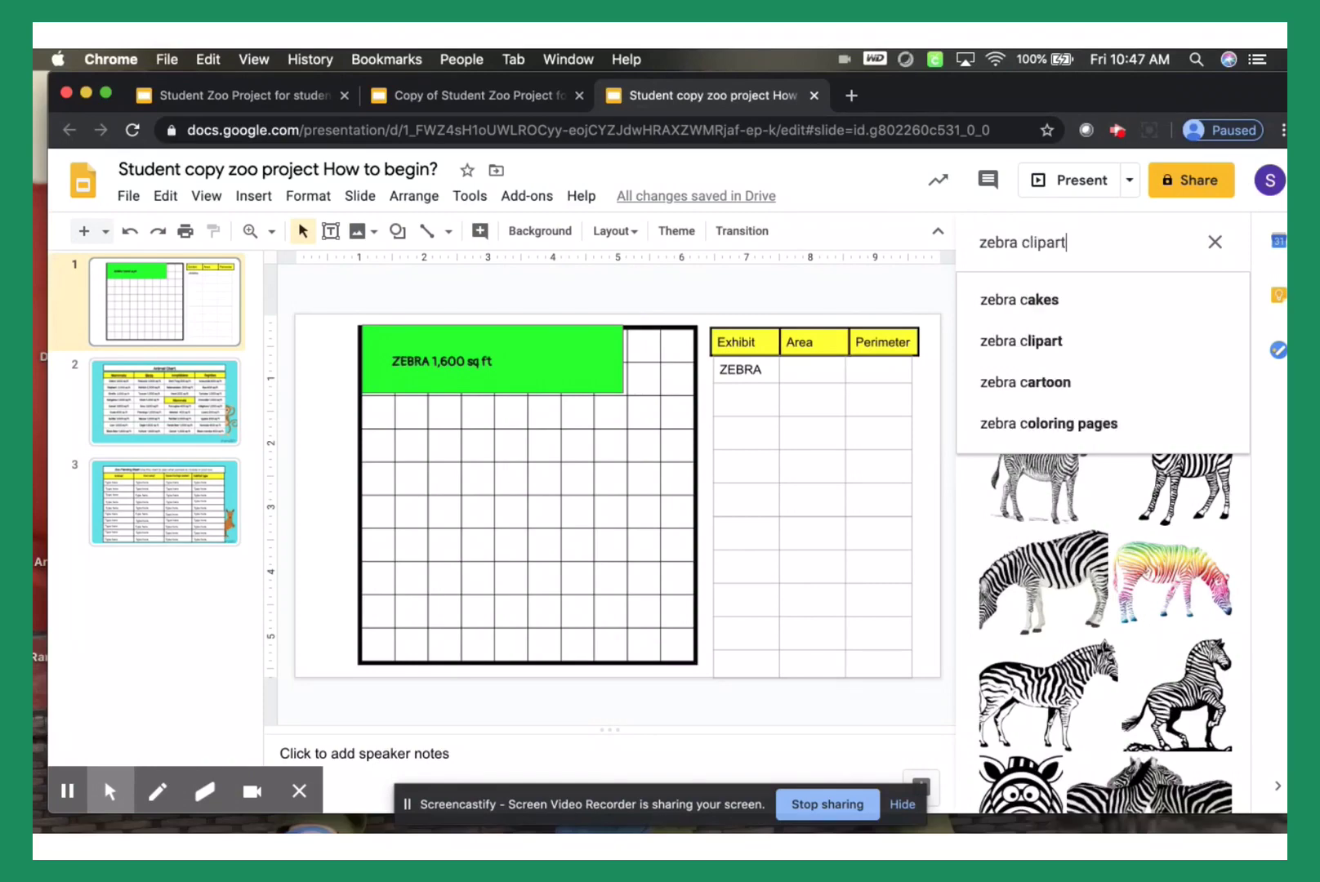
{"action": "key", "text": "Return"}
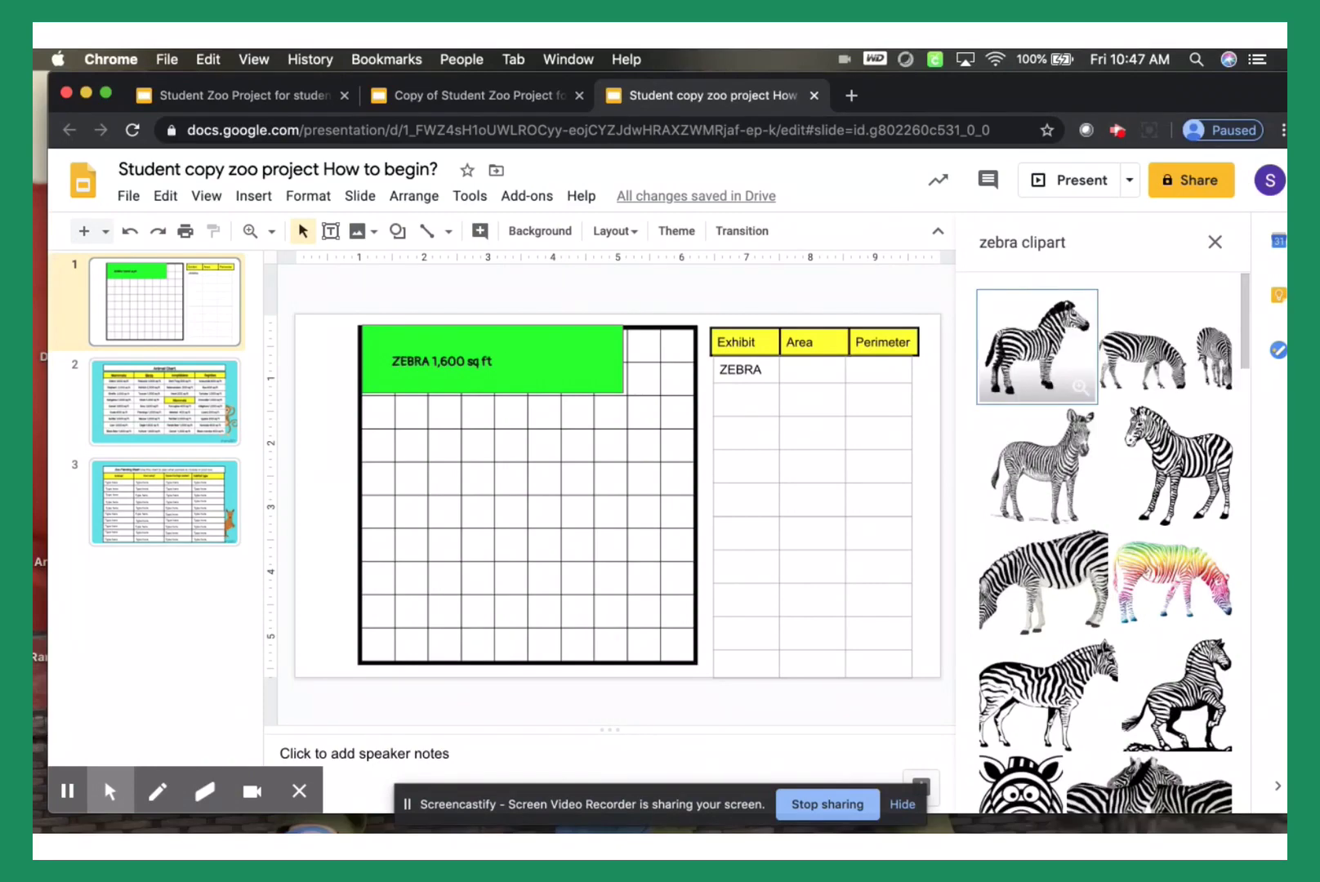
{"action": "left_click", "coordinate": [1068, 342]}
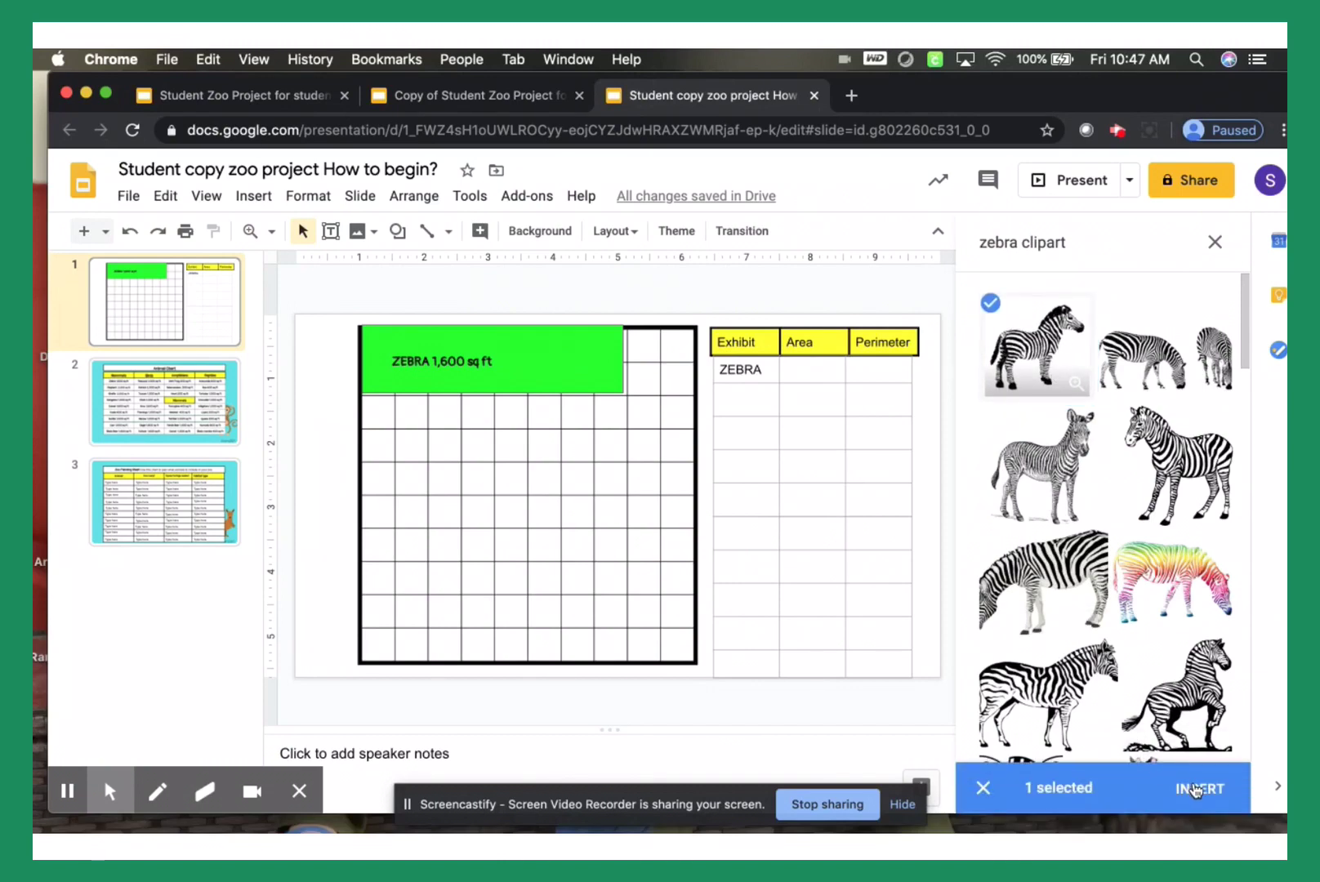
{"action": "left_click", "coordinate": [1194, 785]}
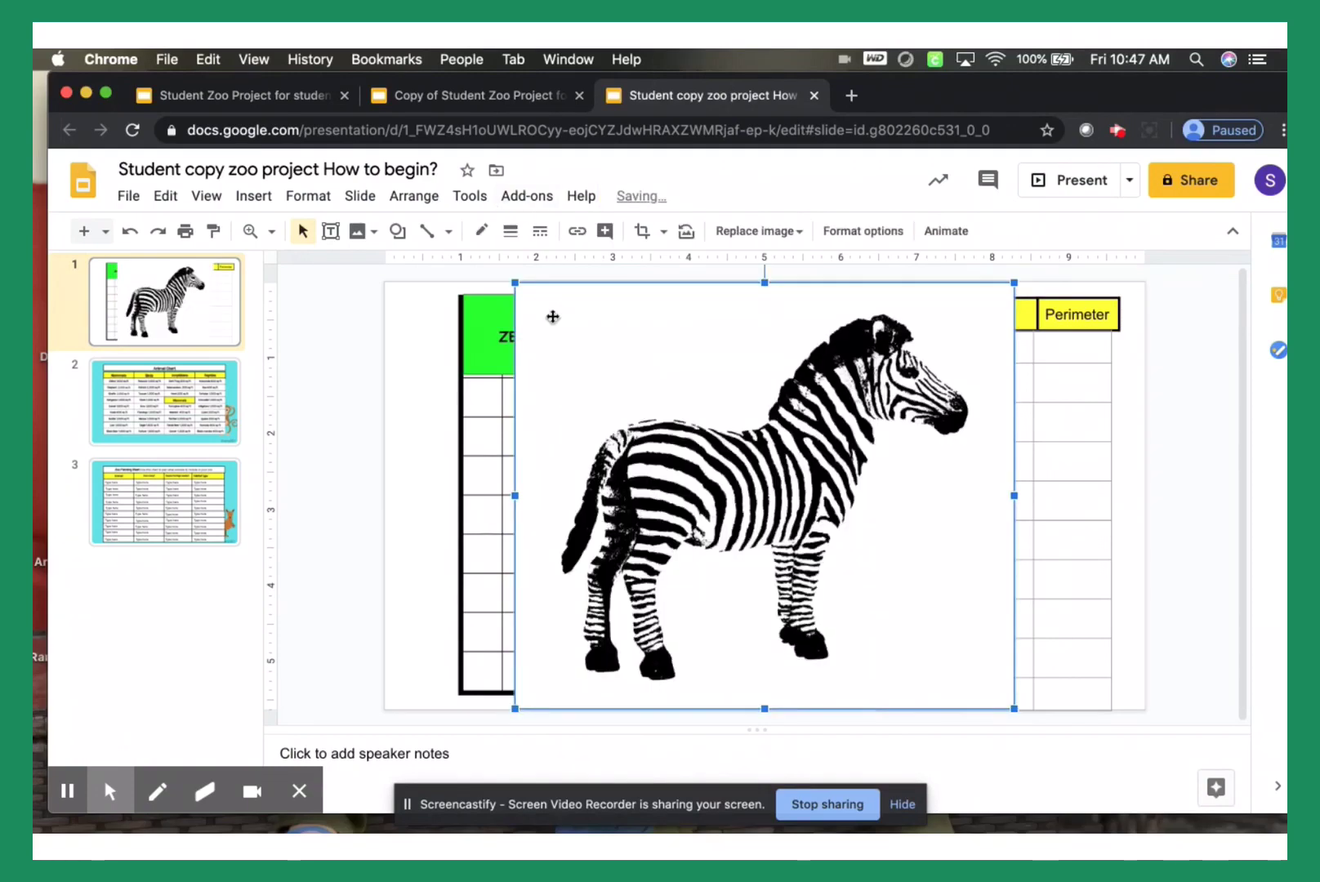
{"action": "left_click_drag", "start_coordinate": [513, 284], "coordinate": [683, 340]}
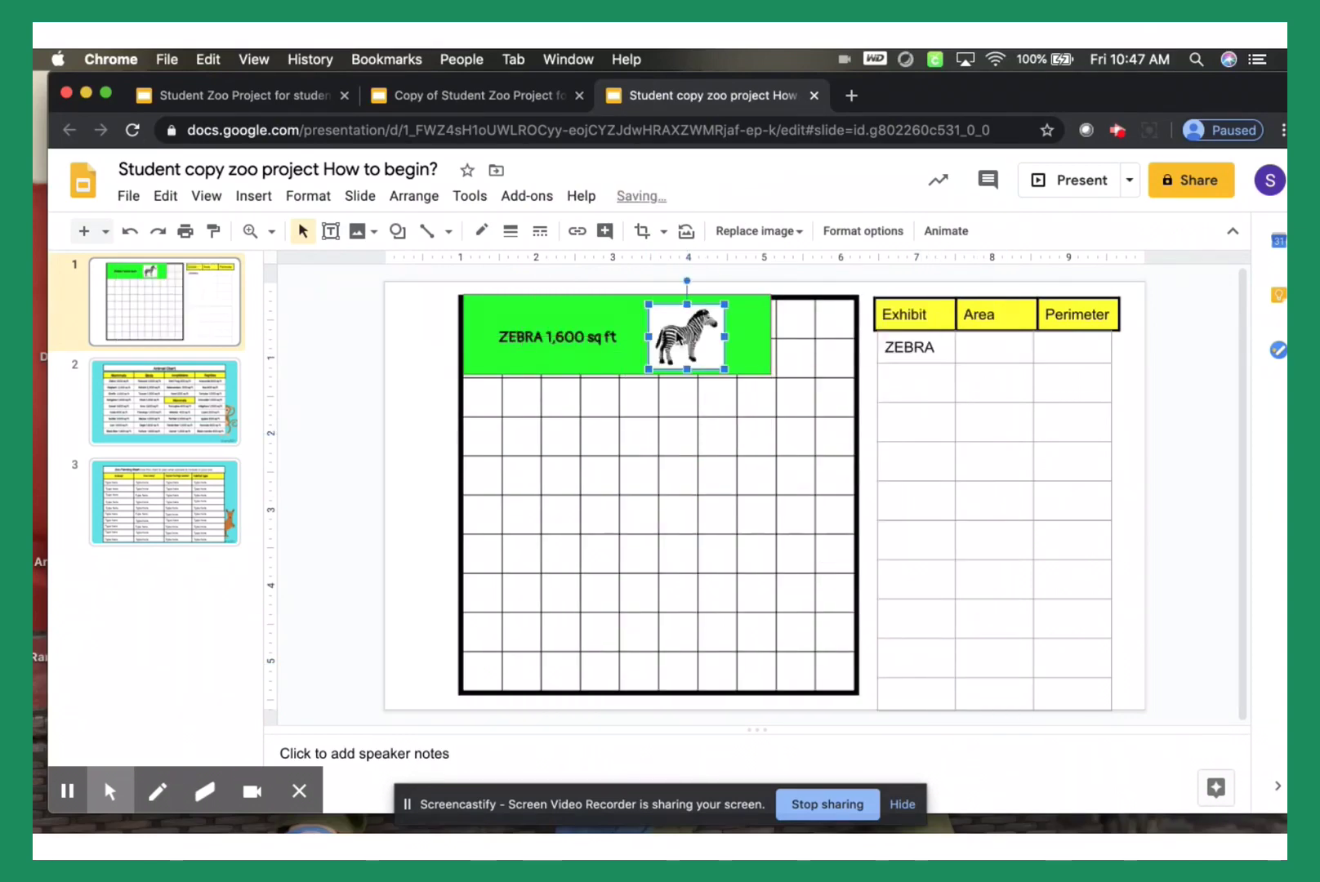
{"action": "left_click", "coordinate": [416, 377]}
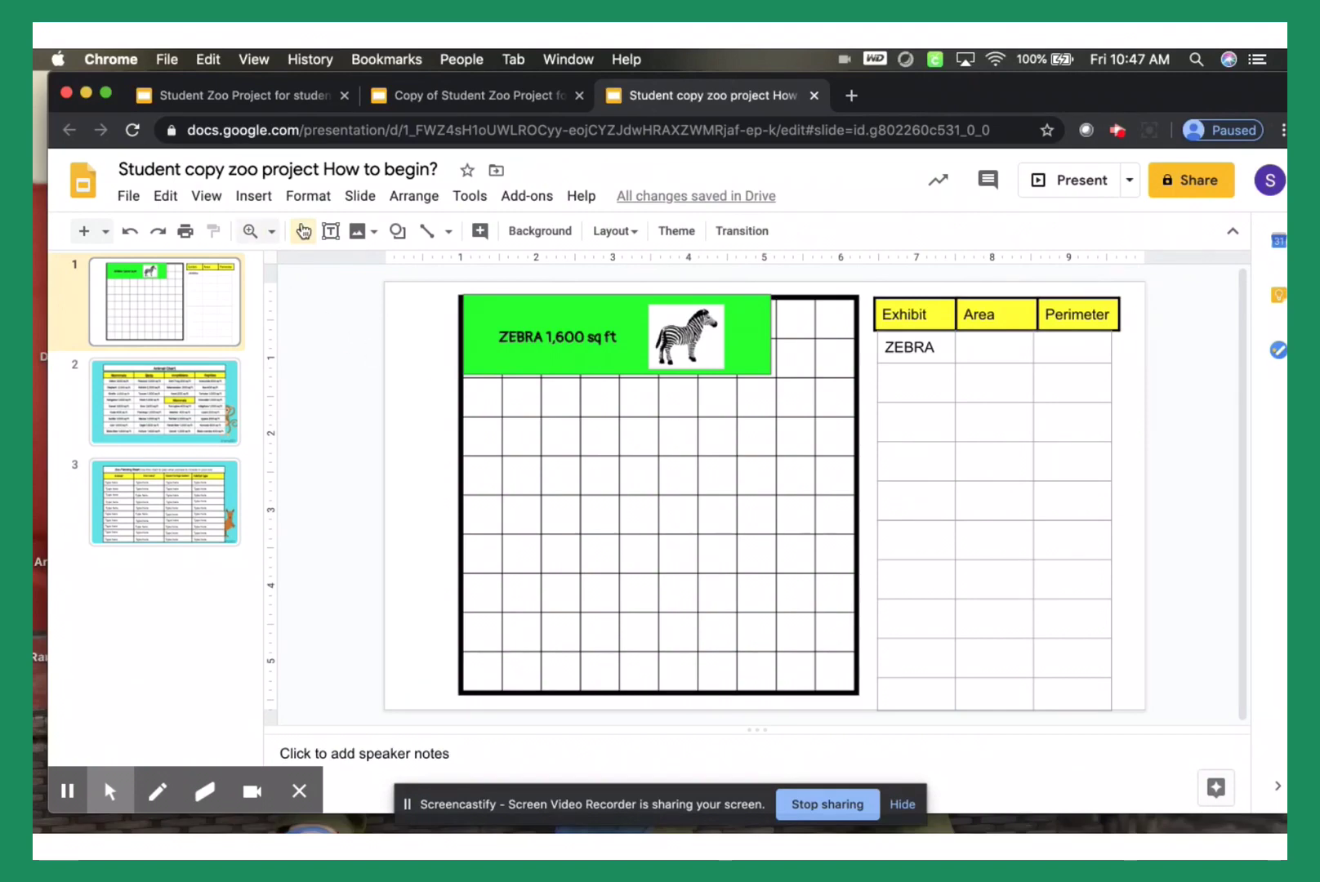
Check the Animal Chart slide, return to the zoo grid slide, and pick the rectangle shape.
{"action": "left_click", "coordinate": [133, 409]}
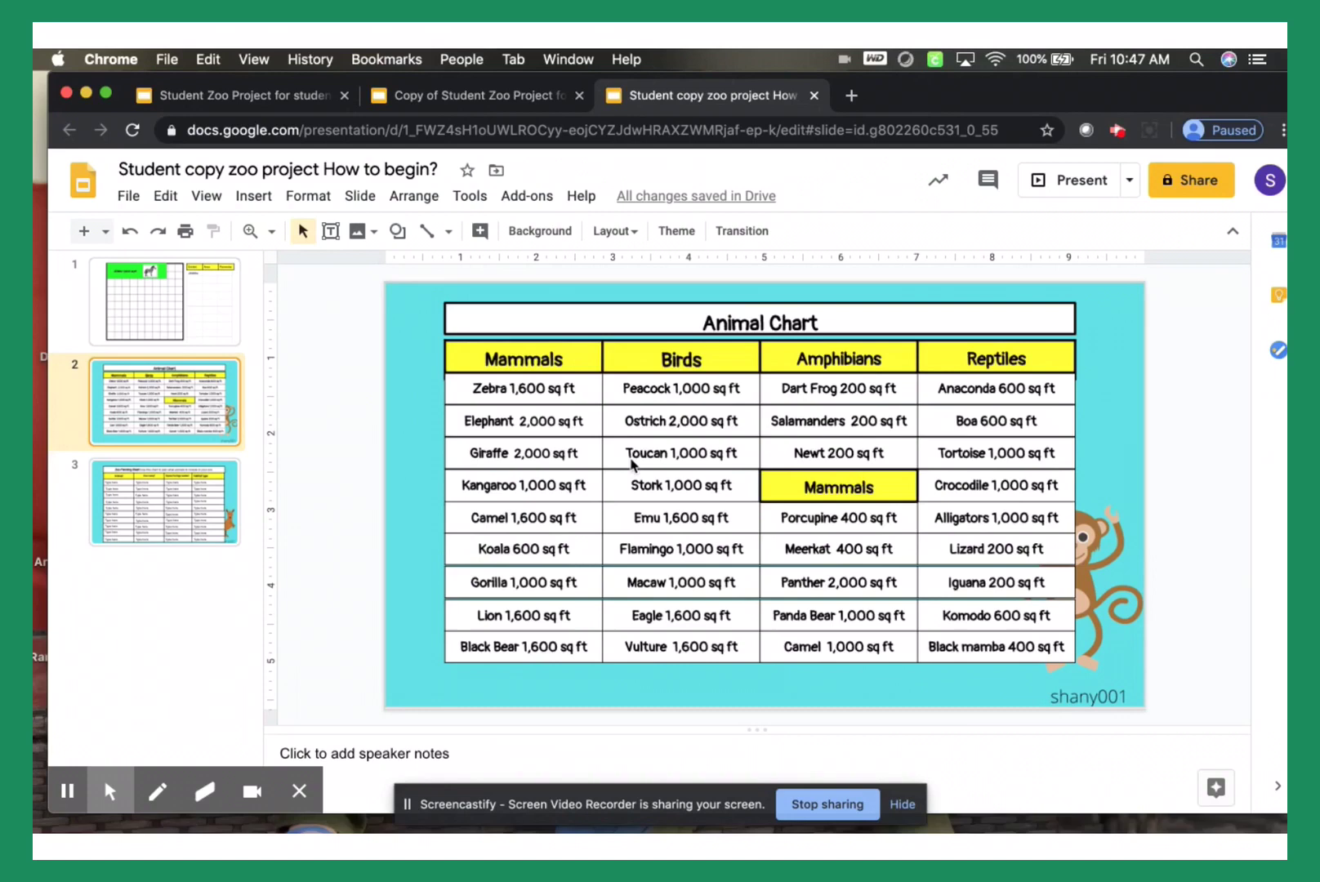
{"action": "left_click", "coordinate": [187, 318]}
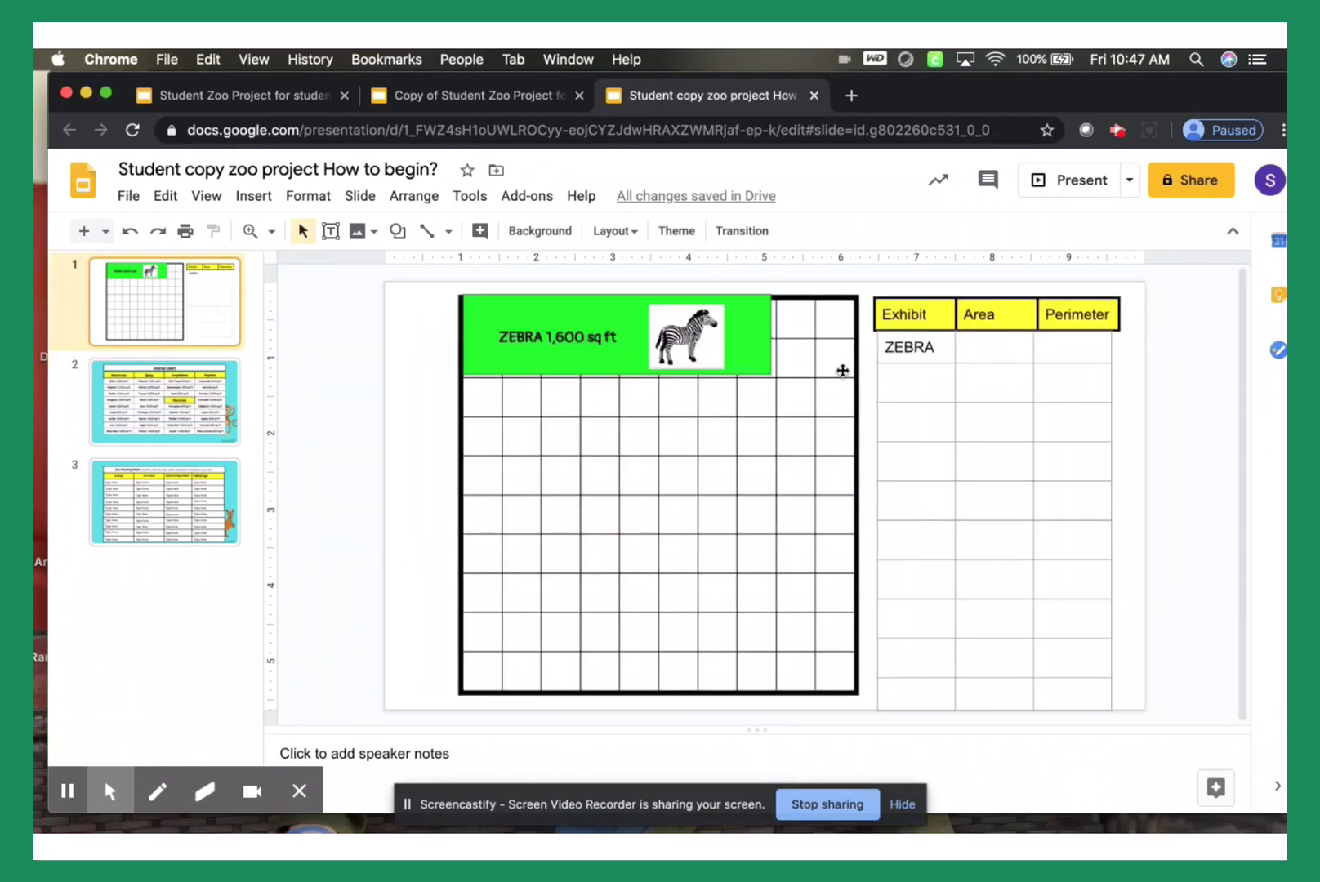
{"action": "left_click", "coordinate": [395, 232]}
{"action": "mouse_move", "coordinate": [460, 272]}
{"action": "left_click", "coordinate": [556, 273]}
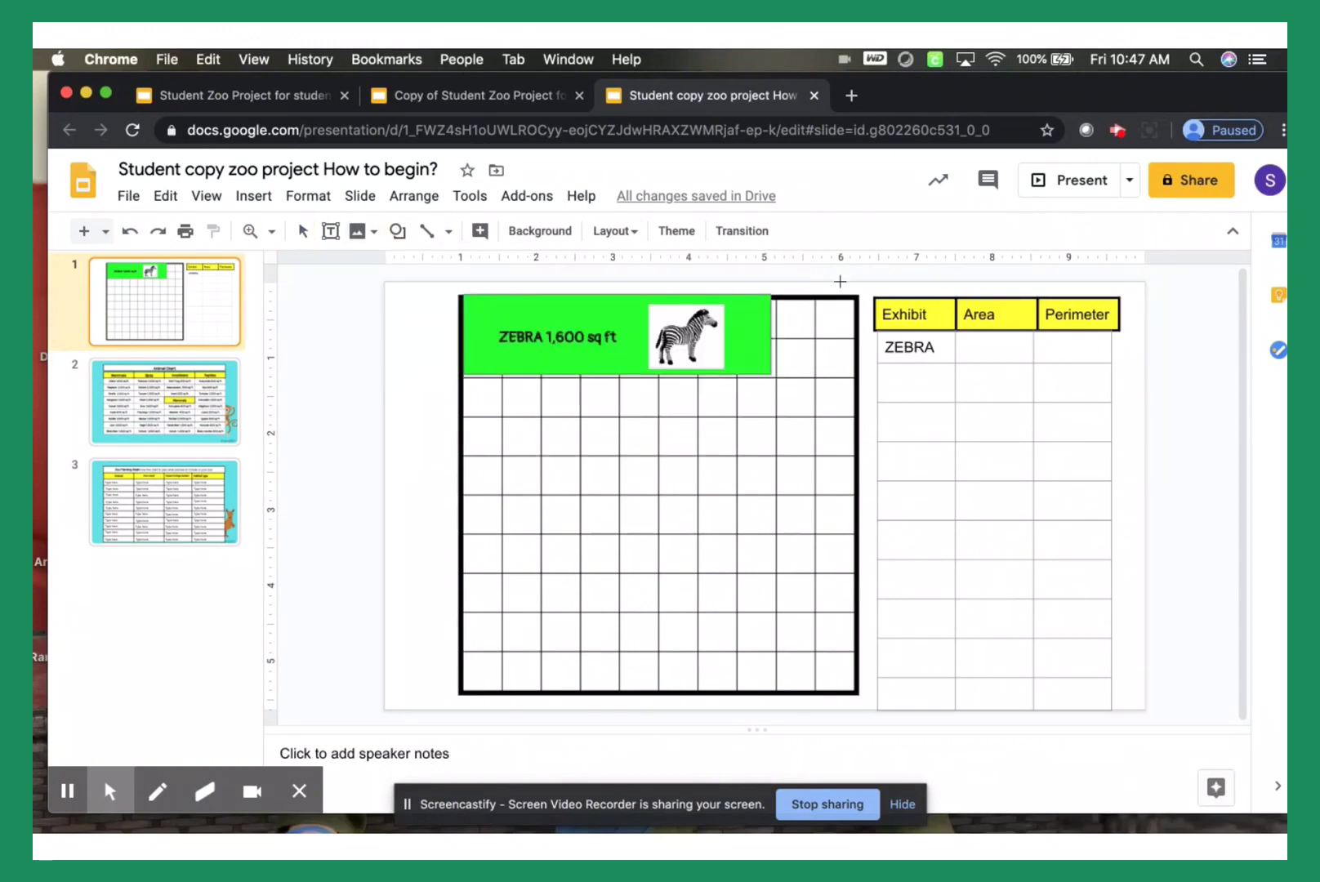
Draw a narrow rectangle over the grid's top-right column and fill it yellow.
{"action": "mouse_move", "coordinate": [817, 312]}
{"action": "left_mouse_down"}
{"action": "mouse_move", "coordinate": [857, 378]}
{"action": "mouse_move", "coordinate": [826, 339]}
{"action": "mouse_move", "coordinate": [835, 294]}
{"action": "left_mouse_up"}
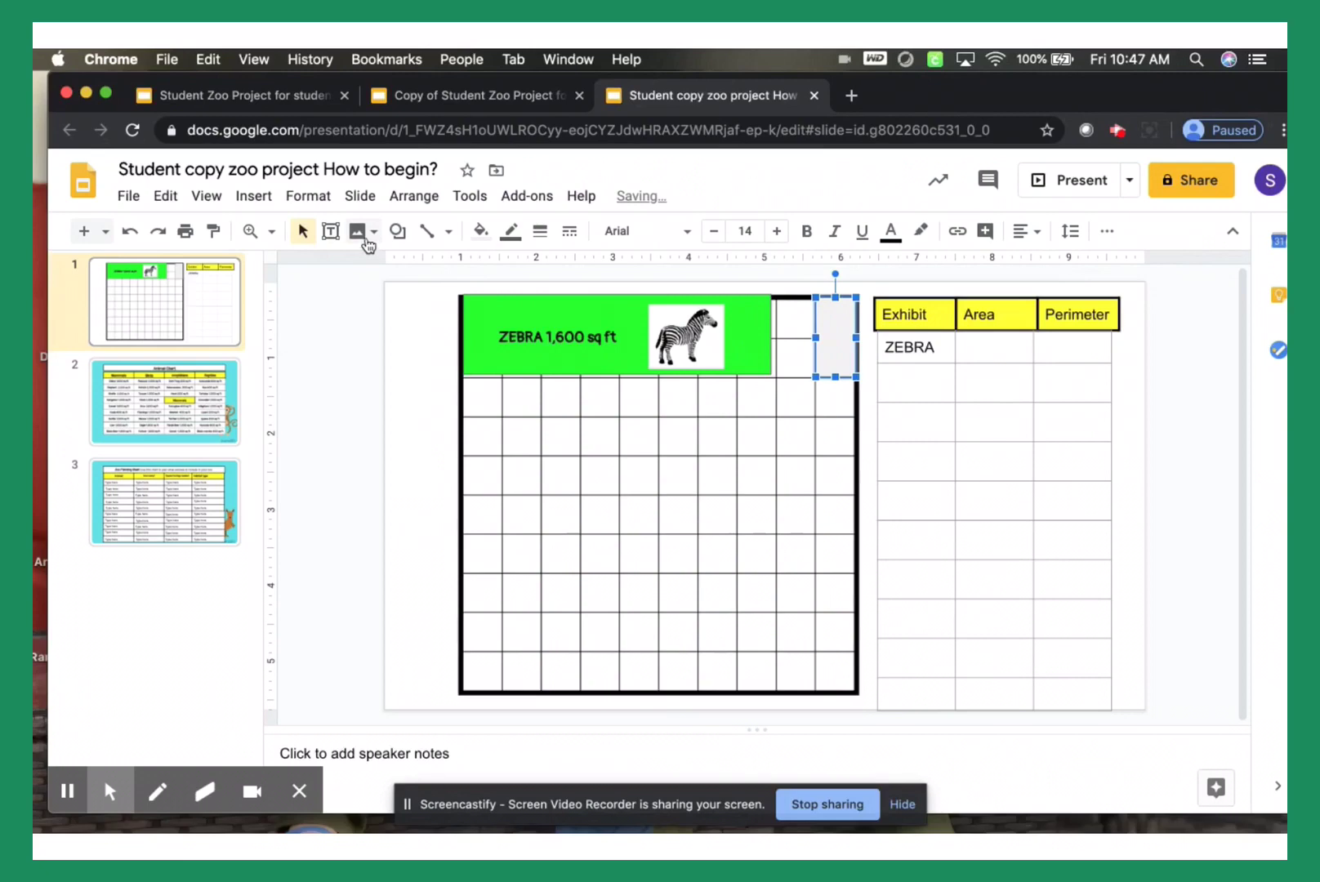
{"action": "left_click", "coordinate": [481, 231]}
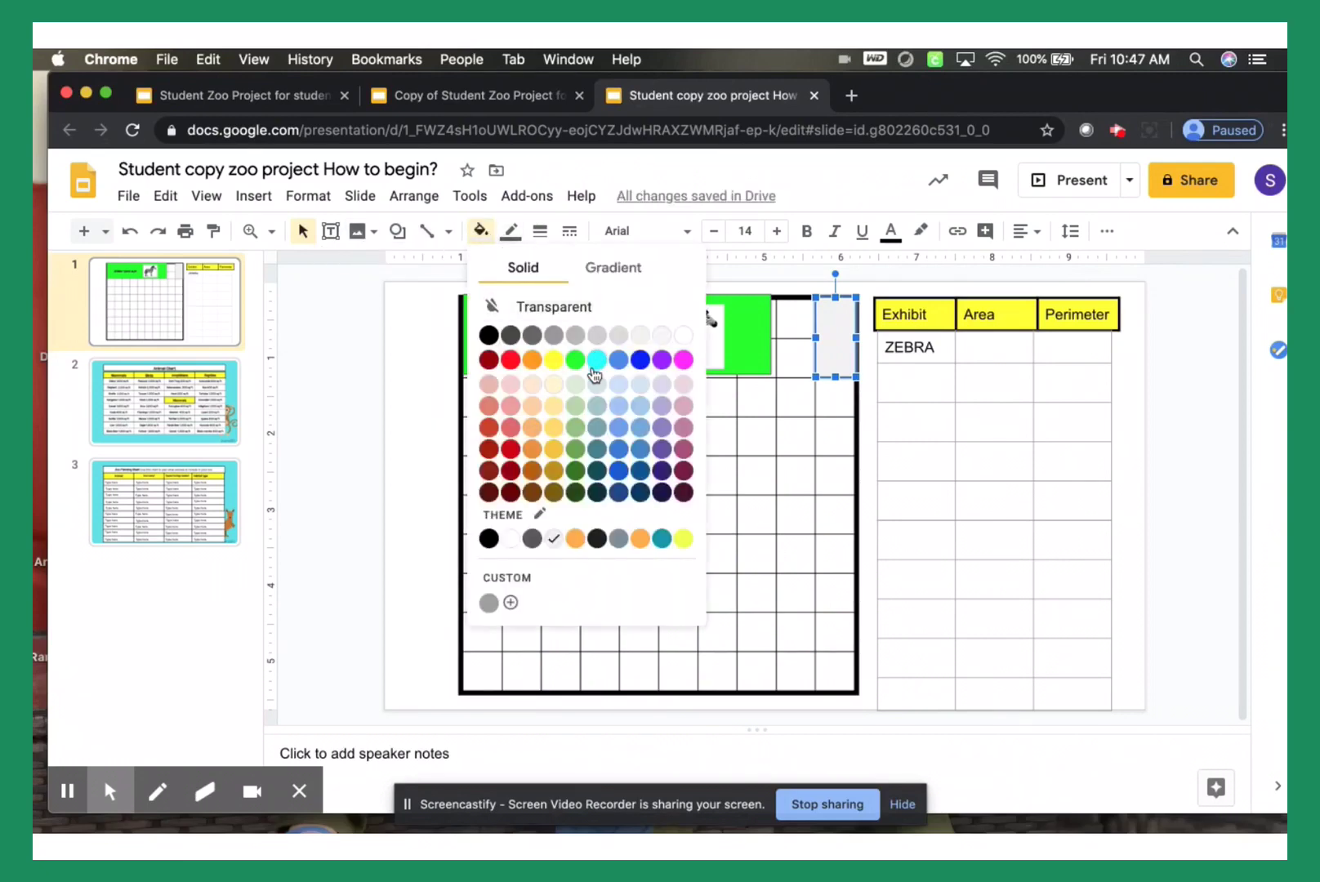
{"action": "left_click", "coordinate": [554, 361]}
{"action": "left_click", "coordinate": [768, 519]}
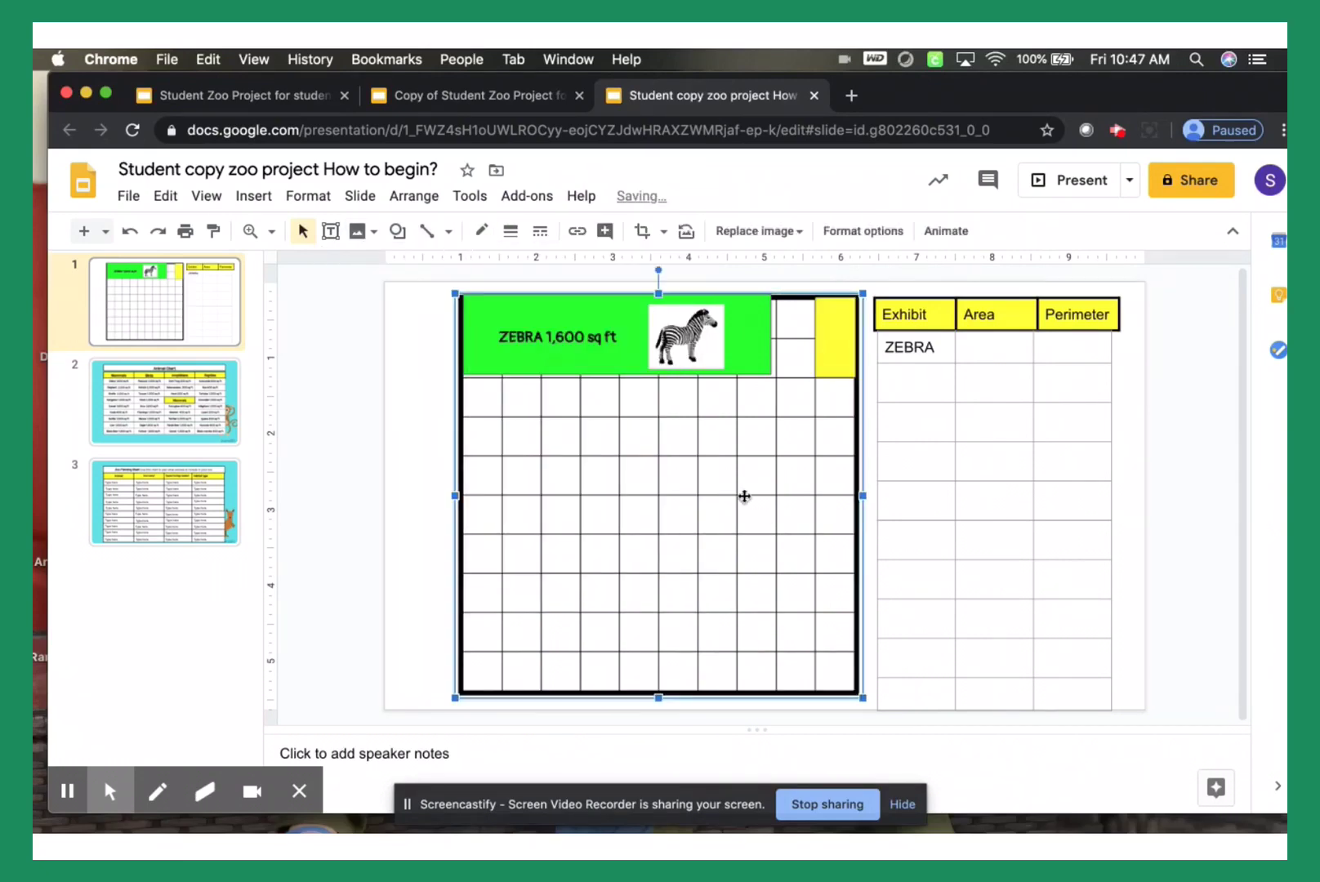
{"action": "left_click", "coordinate": [330, 231]}
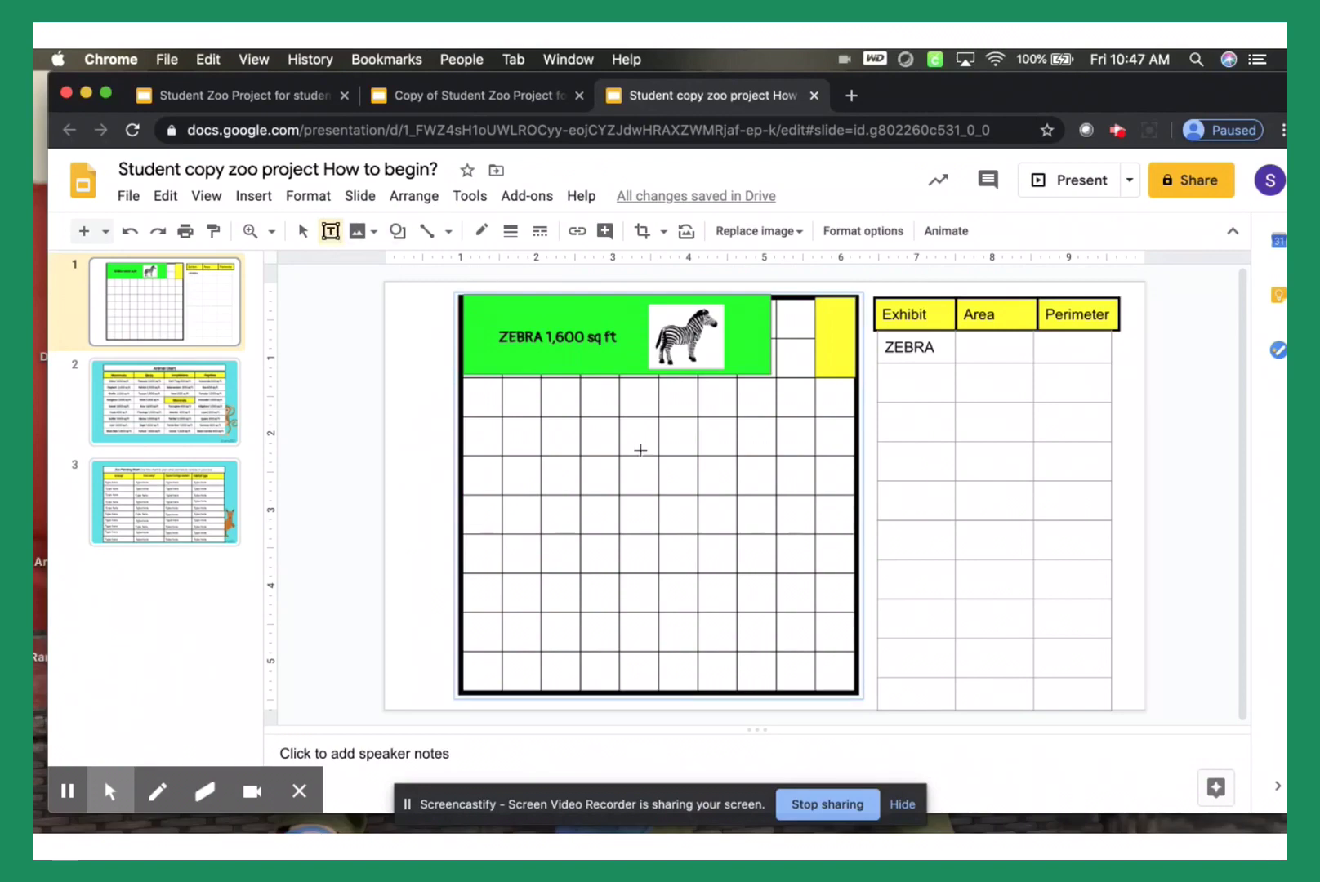
Add an 'iguana' text box in the yellow column, widened and rotated to read vertically.
{"action": "left_click_drag", "start_coordinate": [829, 307], "coordinate": [851, 375]}
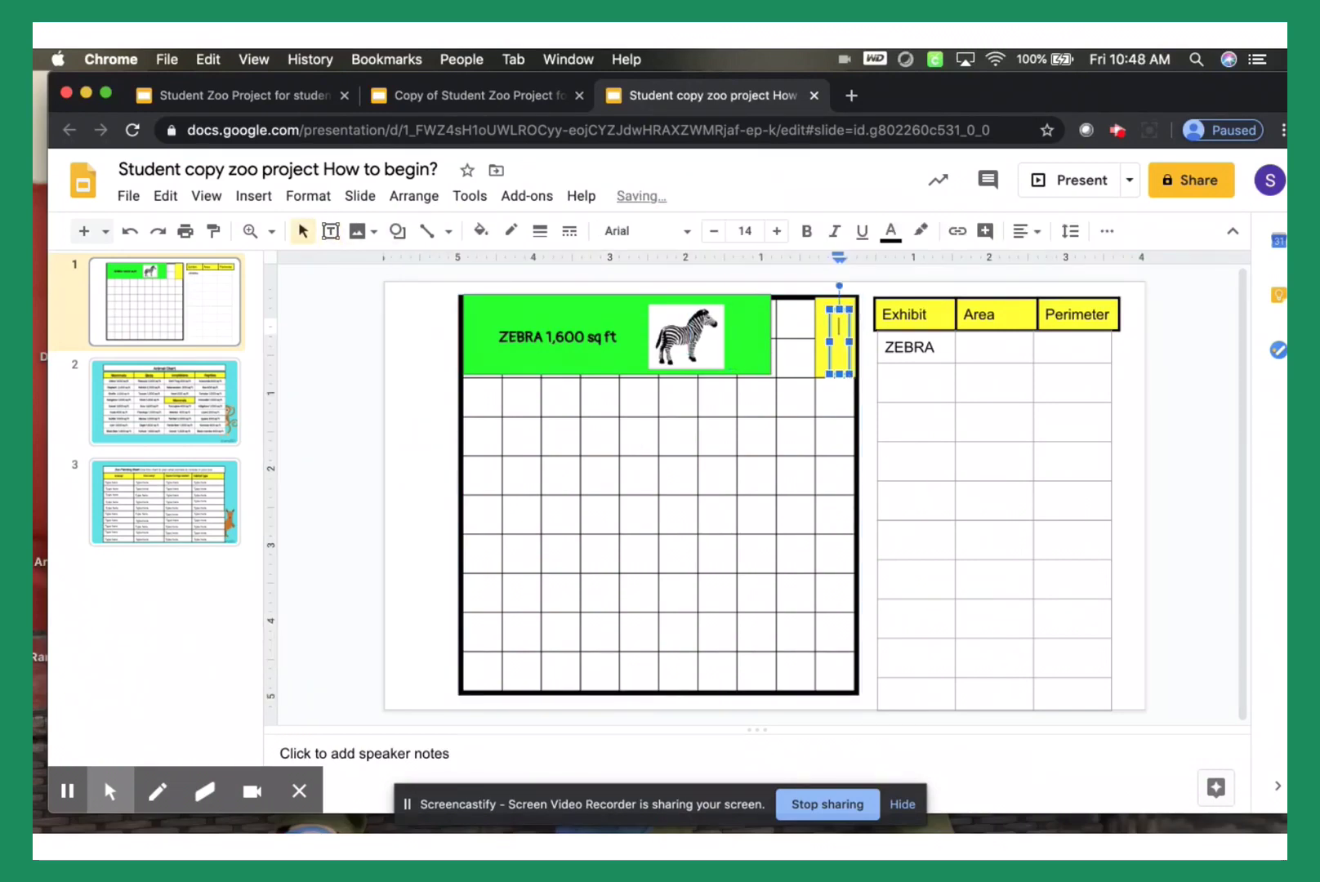
{"action": "type", "text": "iguana"}
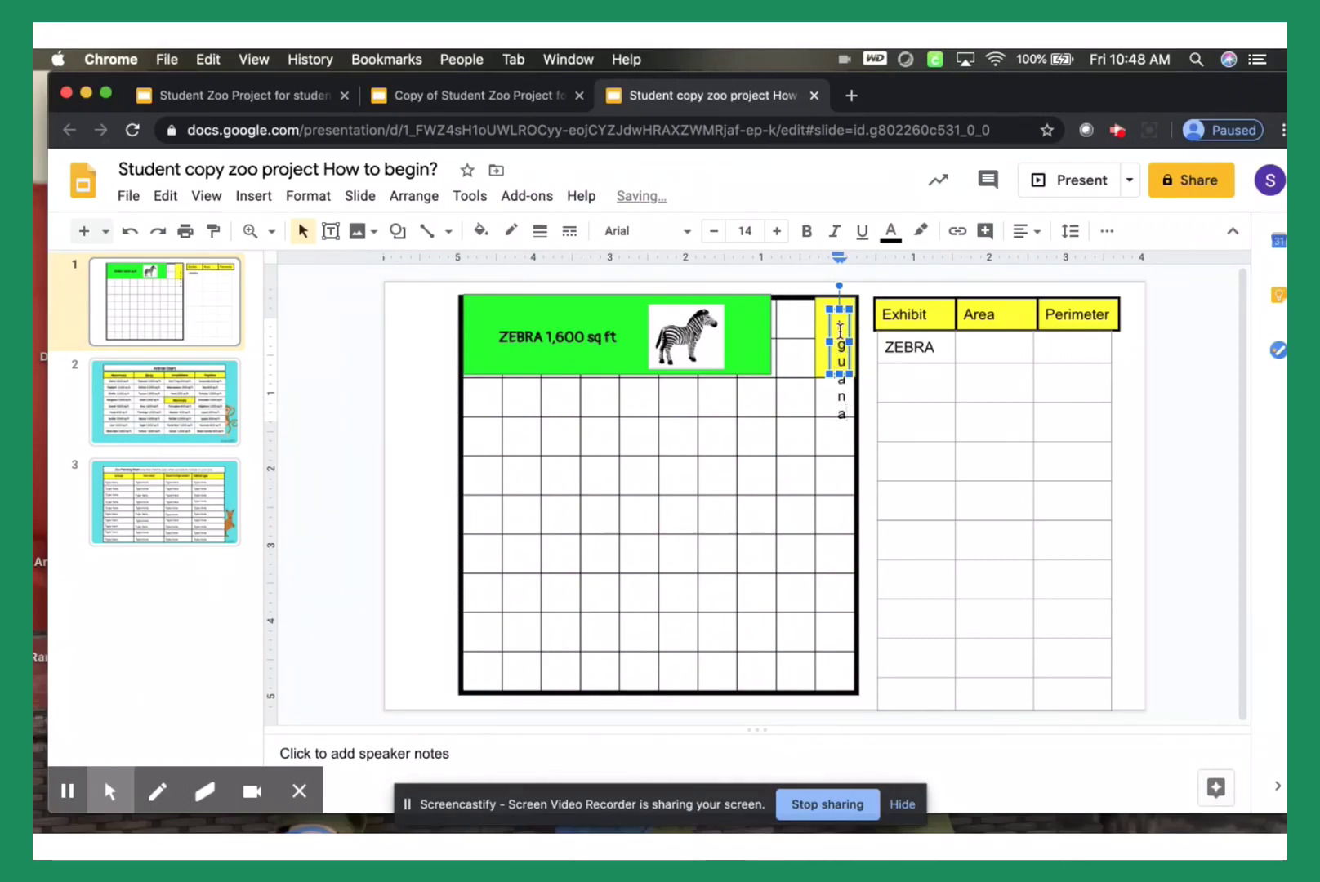
{"action": "left_click_drag", "start_coordinate": [829, 341], "coordinate": [857, 342]}
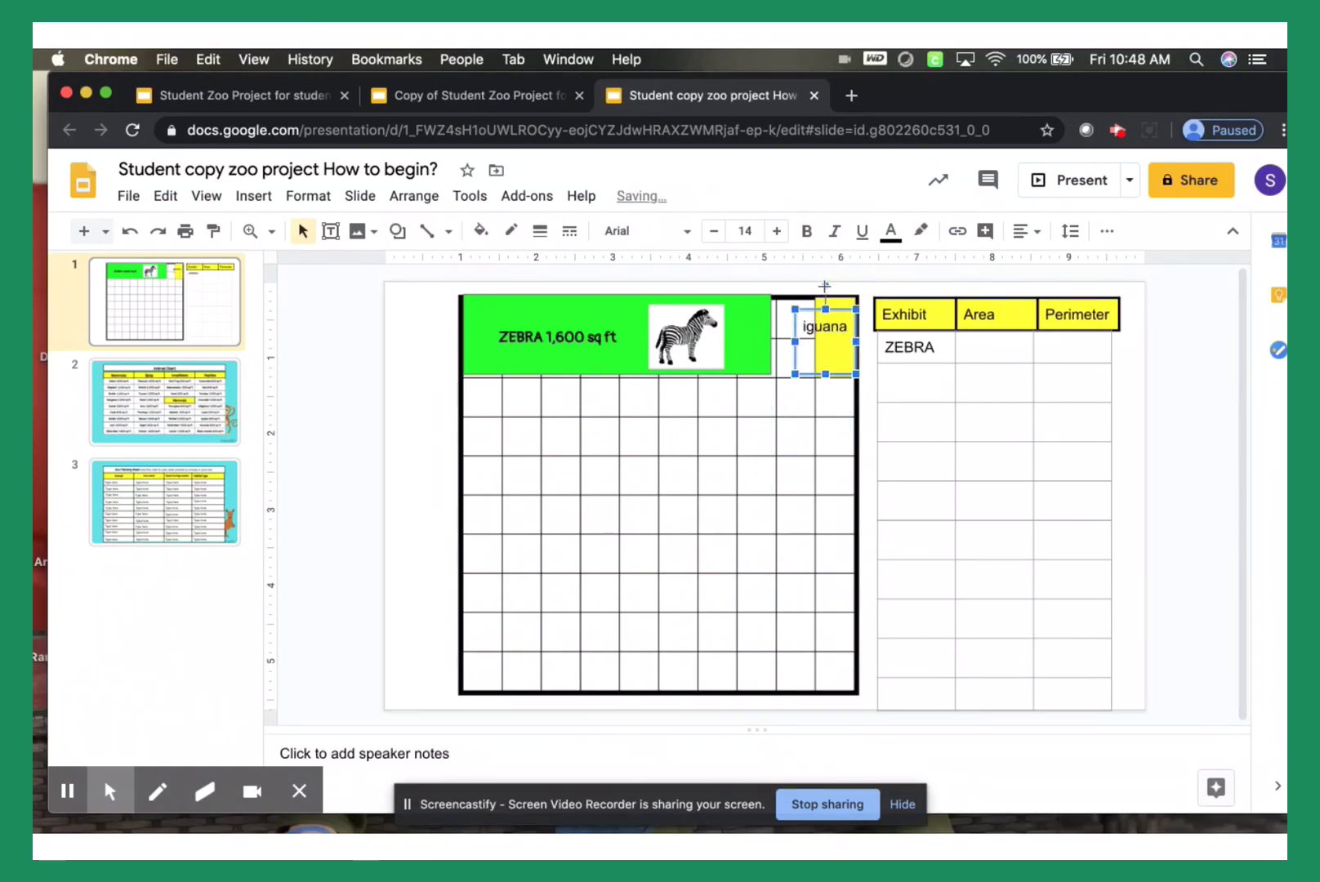
{"action": "left_click_drag", "start_coordinate": [825, 286], "coordinate": [857, 347]}
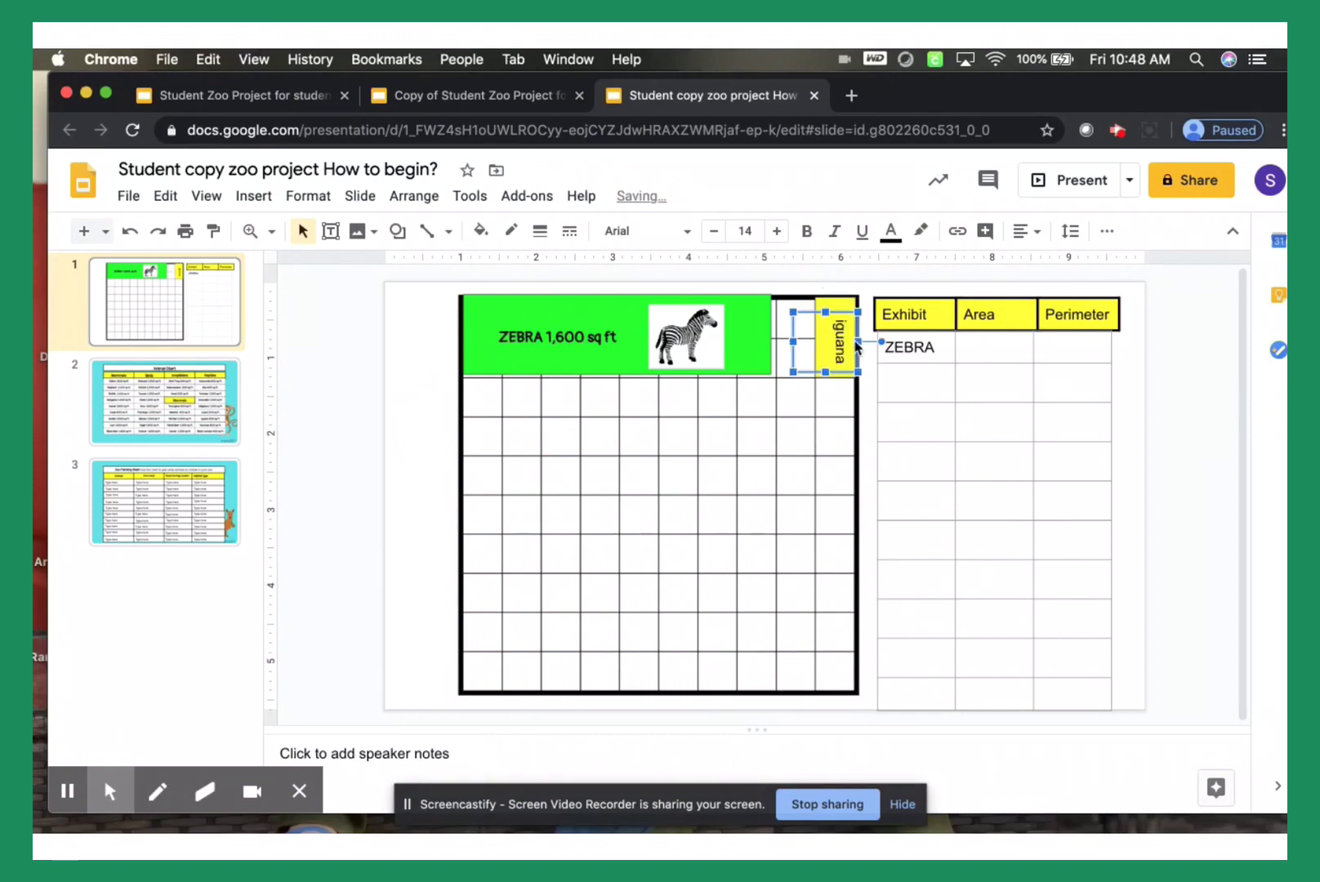
{"action": "left_click", "coordinate": [833, 416]}
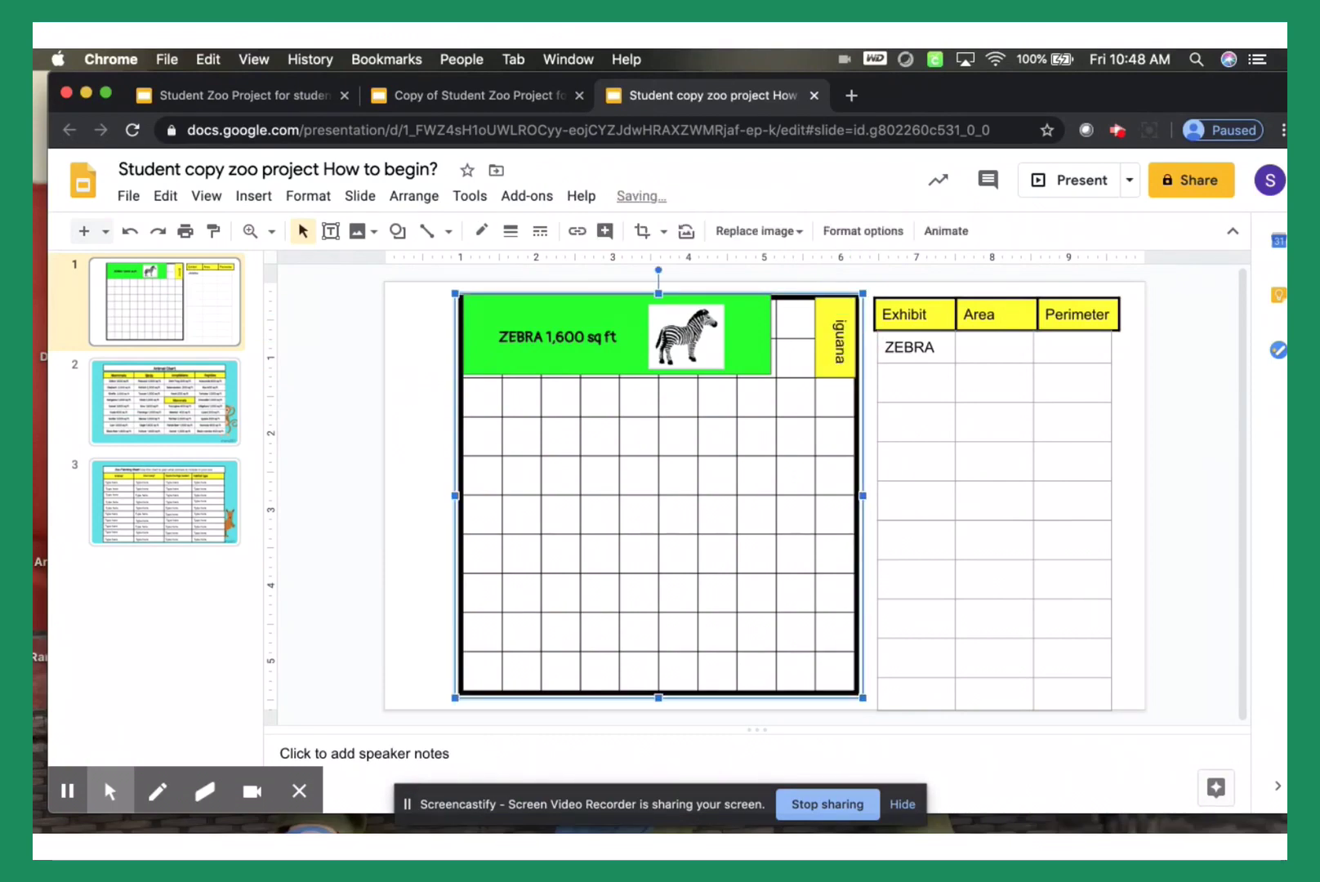
Run a web image search for iguana clipart in place of the earlier zebra search.
{"action": "left_click", "coordinate": [360, 231]}
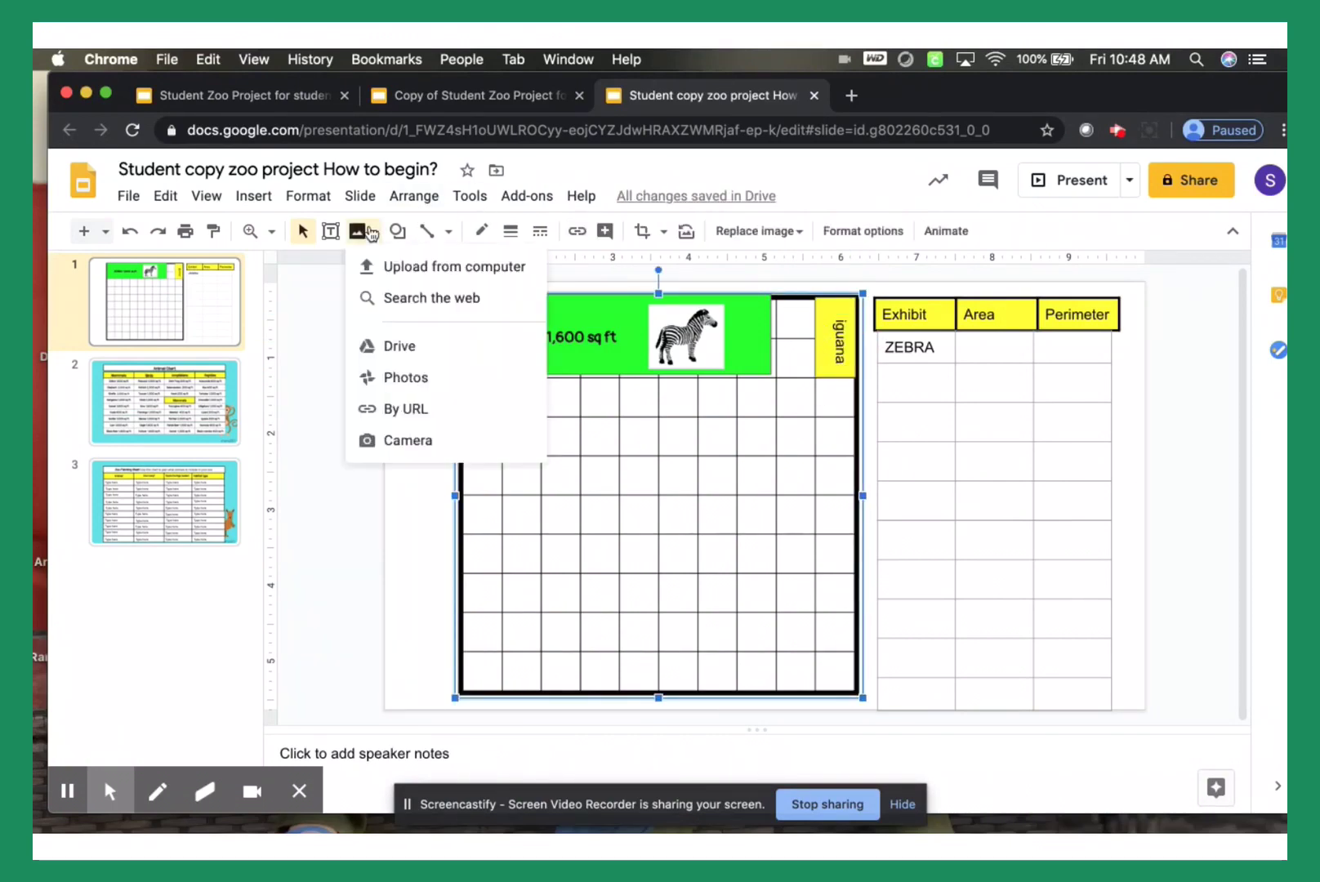
{"action": "left_click", "coordinate": [384, 296]}
{"action": "left_click", "coordinate": [1062, 242]}
{"action": "left_click_drag", "start_coordinate": [1018, 242], "coordinate": [945, 250]}
{"action": "type", "text": "iguana clipart"}
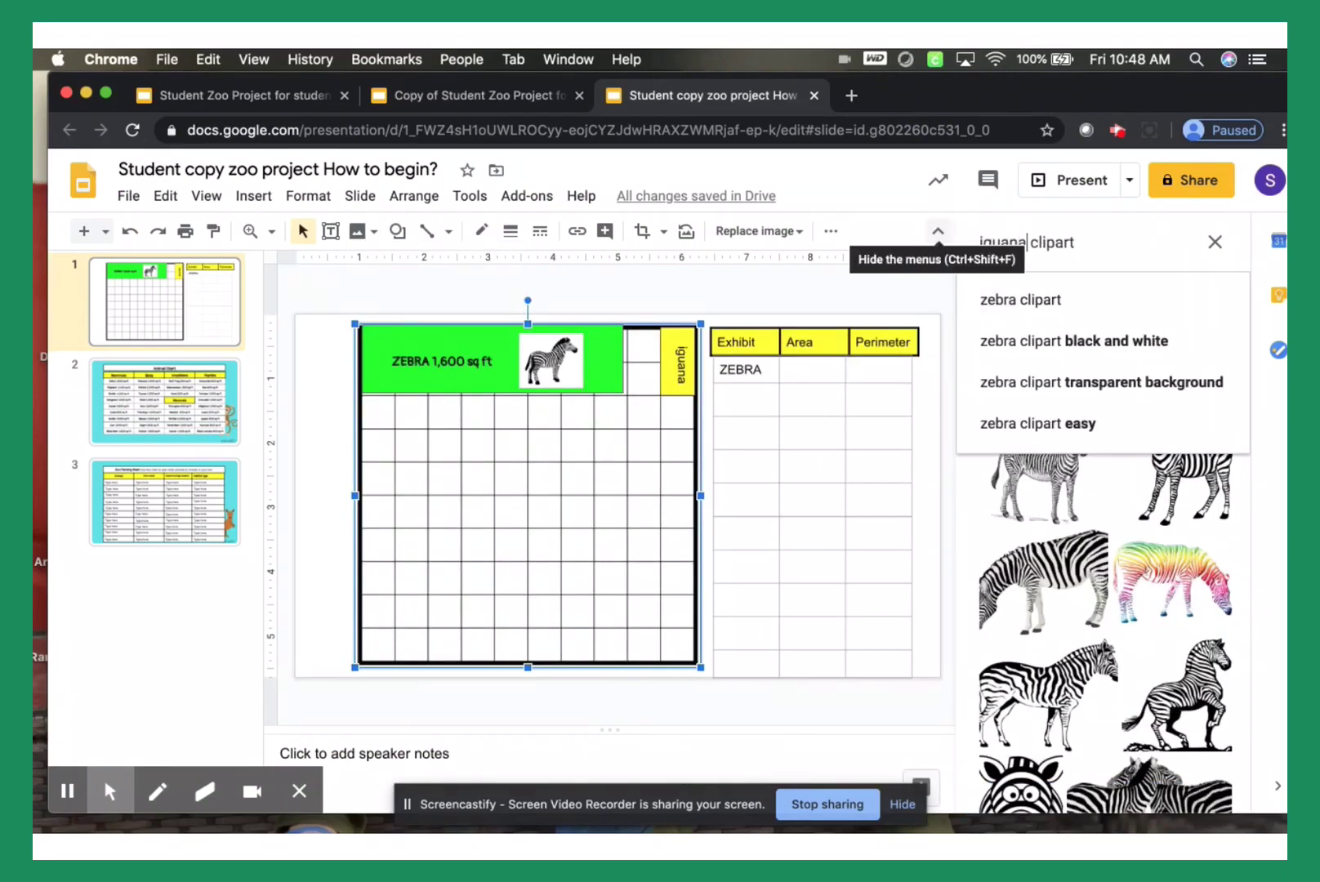
{"action": "key", "text": "Return"}
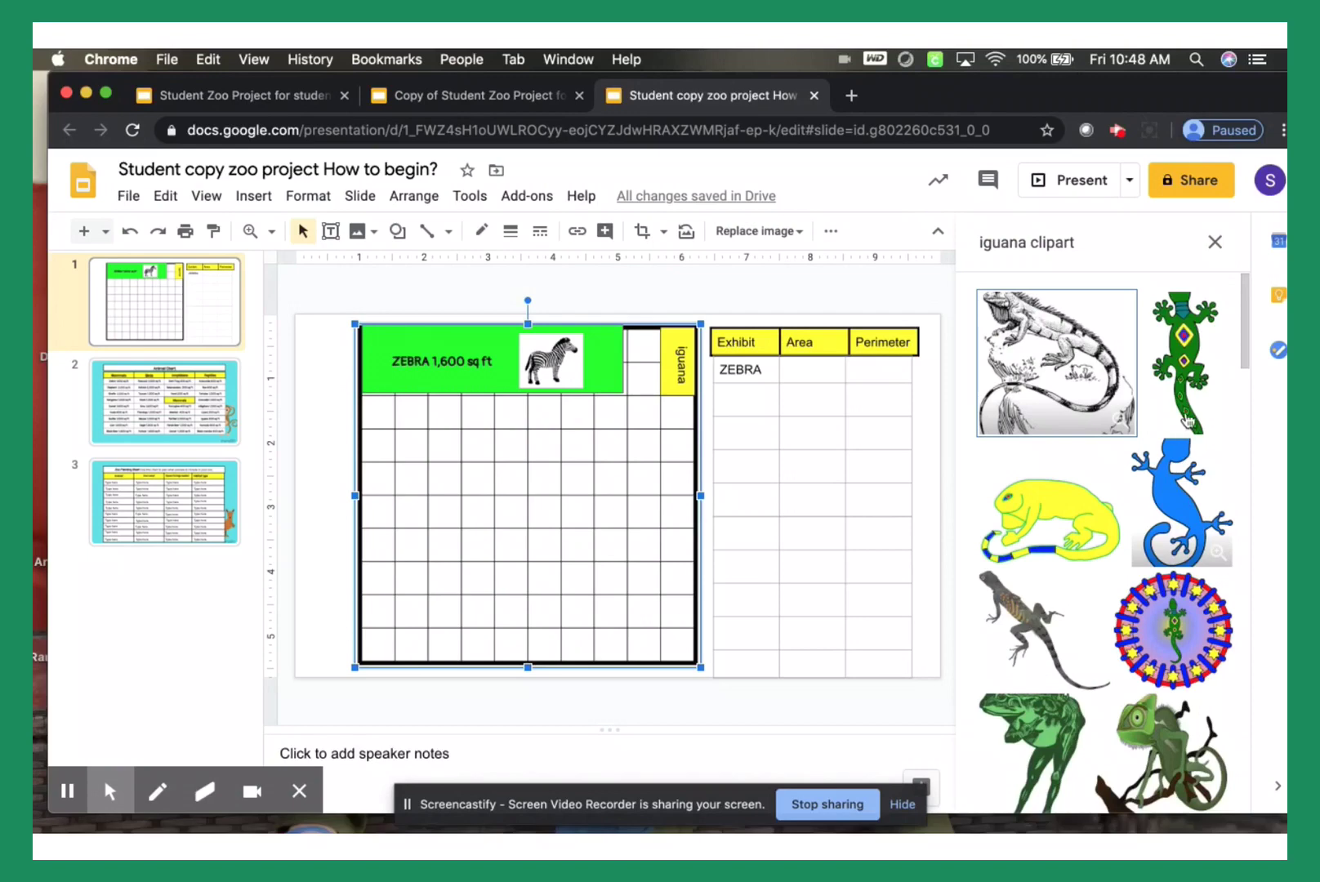
Insert the green gecko clipart and shrink it to a tiny size.
{"action": "left_click", "coordinate": [1184, 359]}
{"action": "left_click", "coordinate": [1188, 798]}
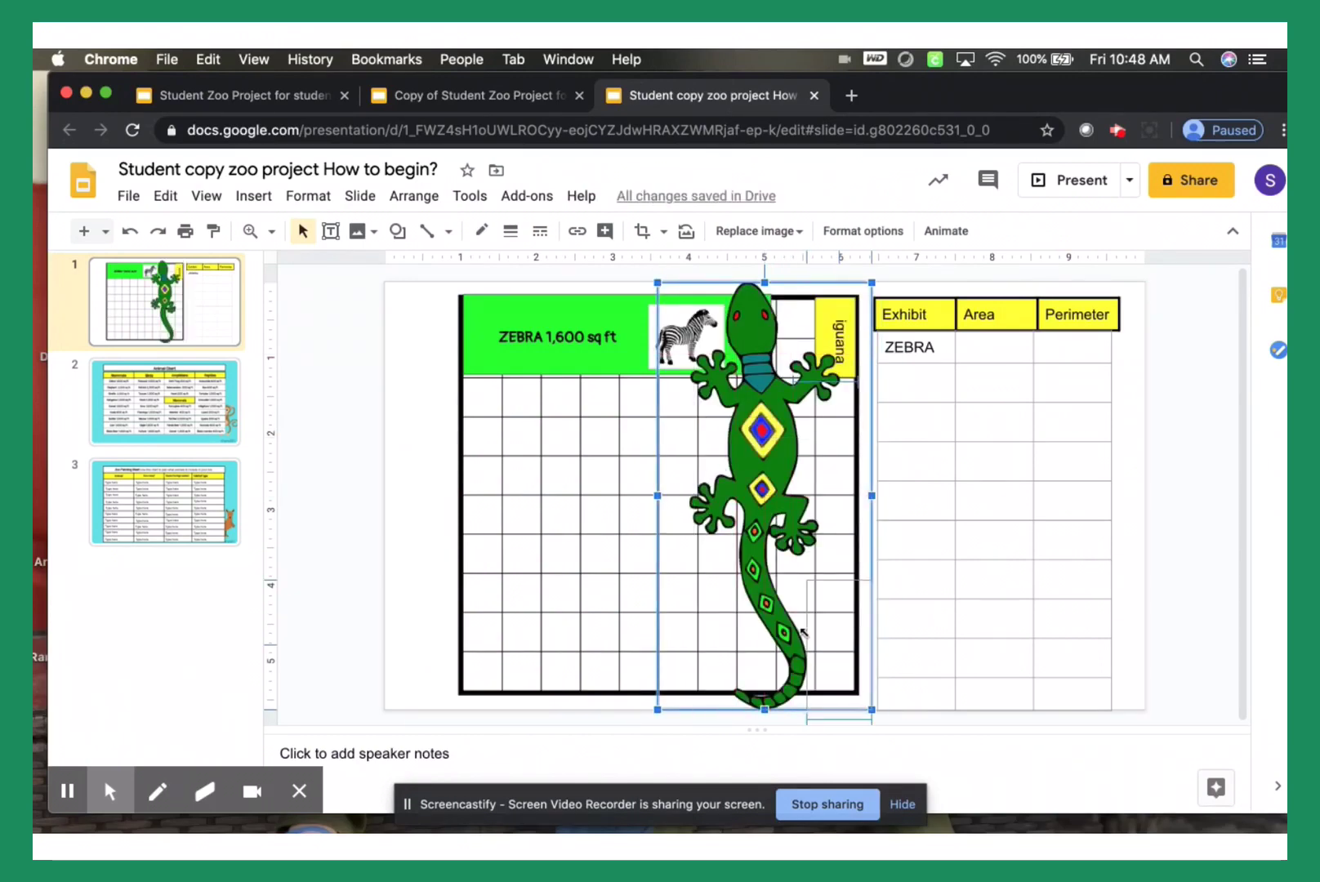
{"action": "left_click_drag", "start_coordinate": [843, 649], "coordinate": [825, 342]}
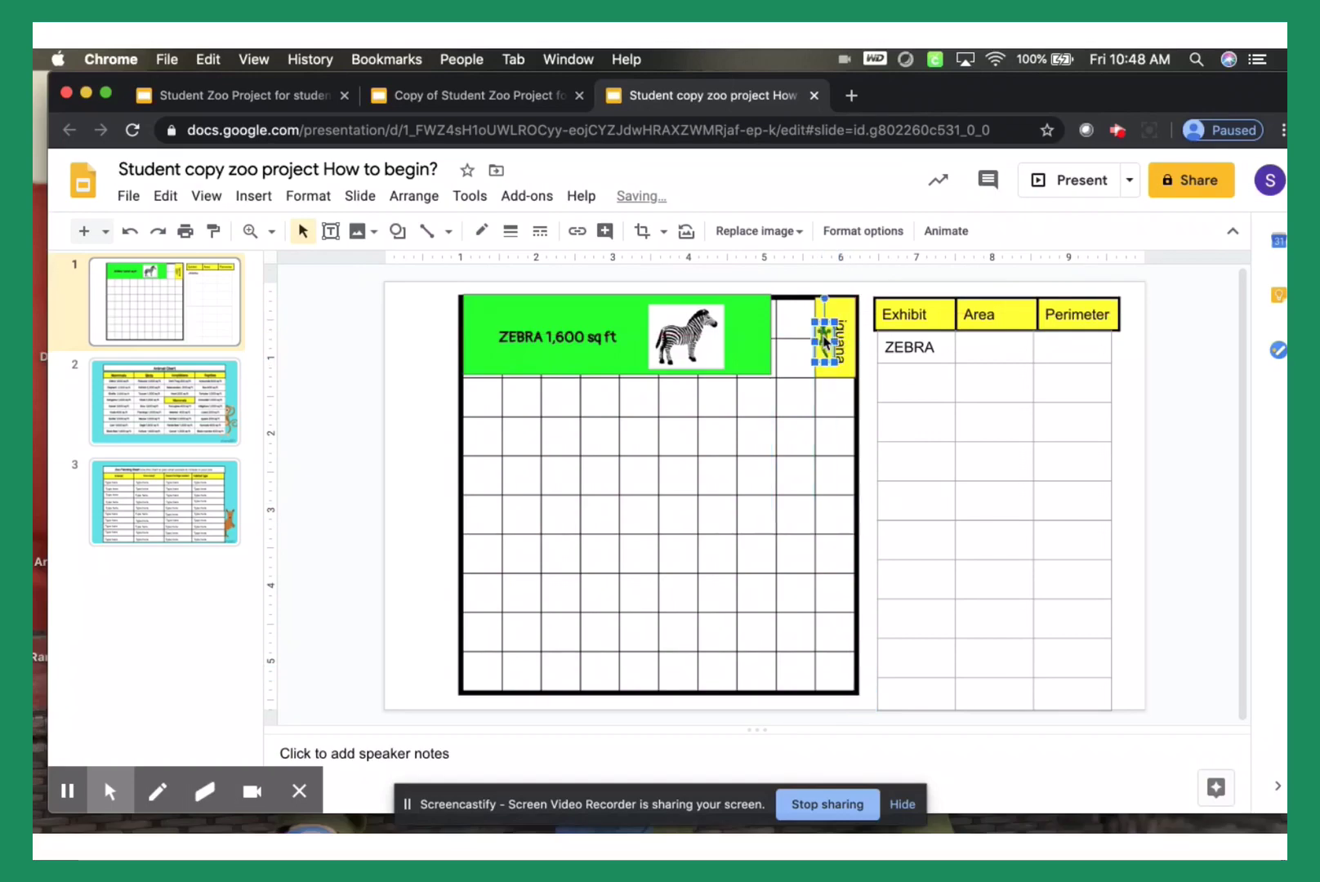
Place the tiny gecko clipart inside the yellow iguana box beside its rotated label.
{"action": "left_click", "coordinate": [774, 454]}
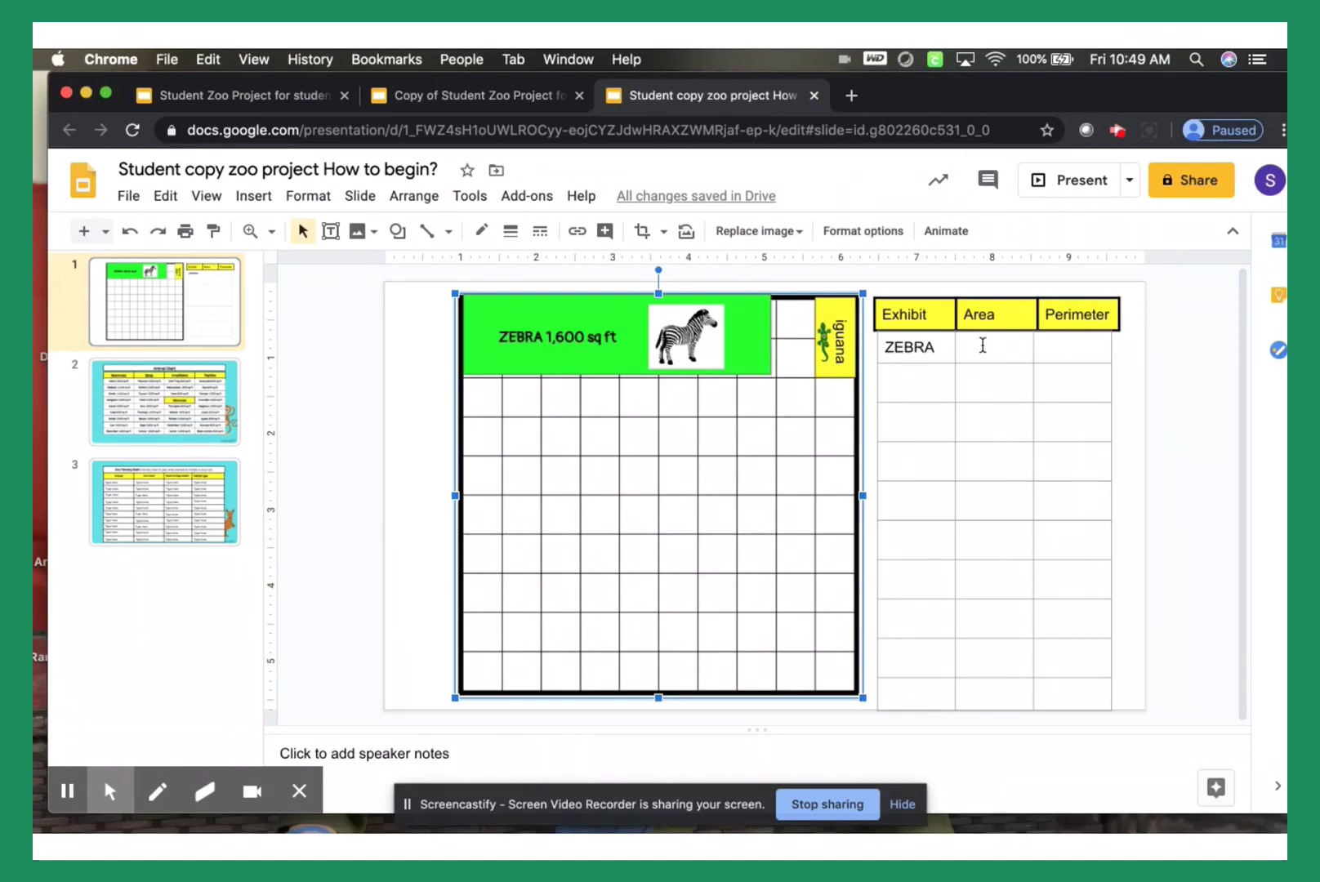
Enter 'L x W' in the ZEBRA Area cell and 'S + S+ s+ S' in its Perimeter cell.
{"action": "left_click", "coordinate": [982, 345]}
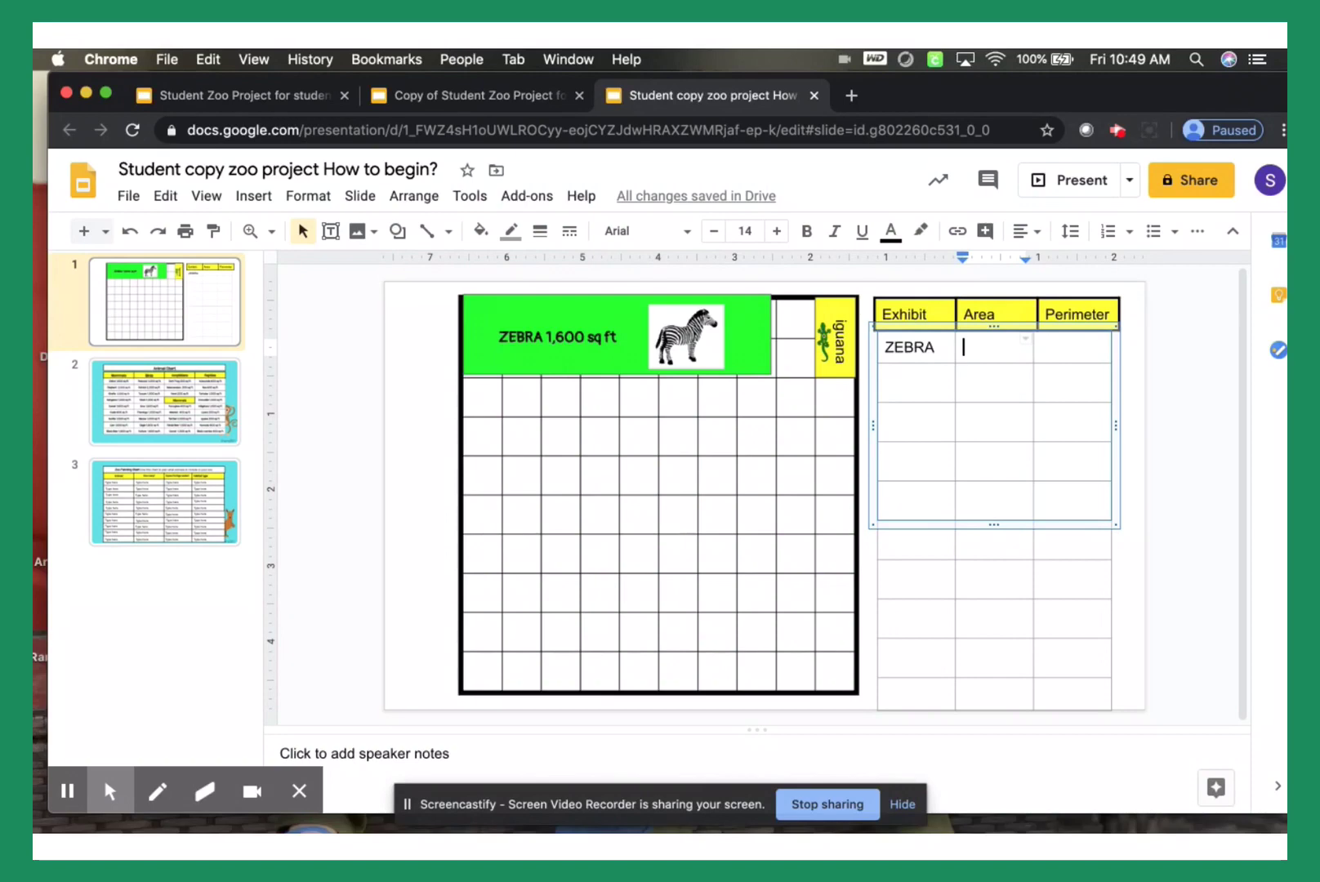
{"action": "type", "text": "L x W"}
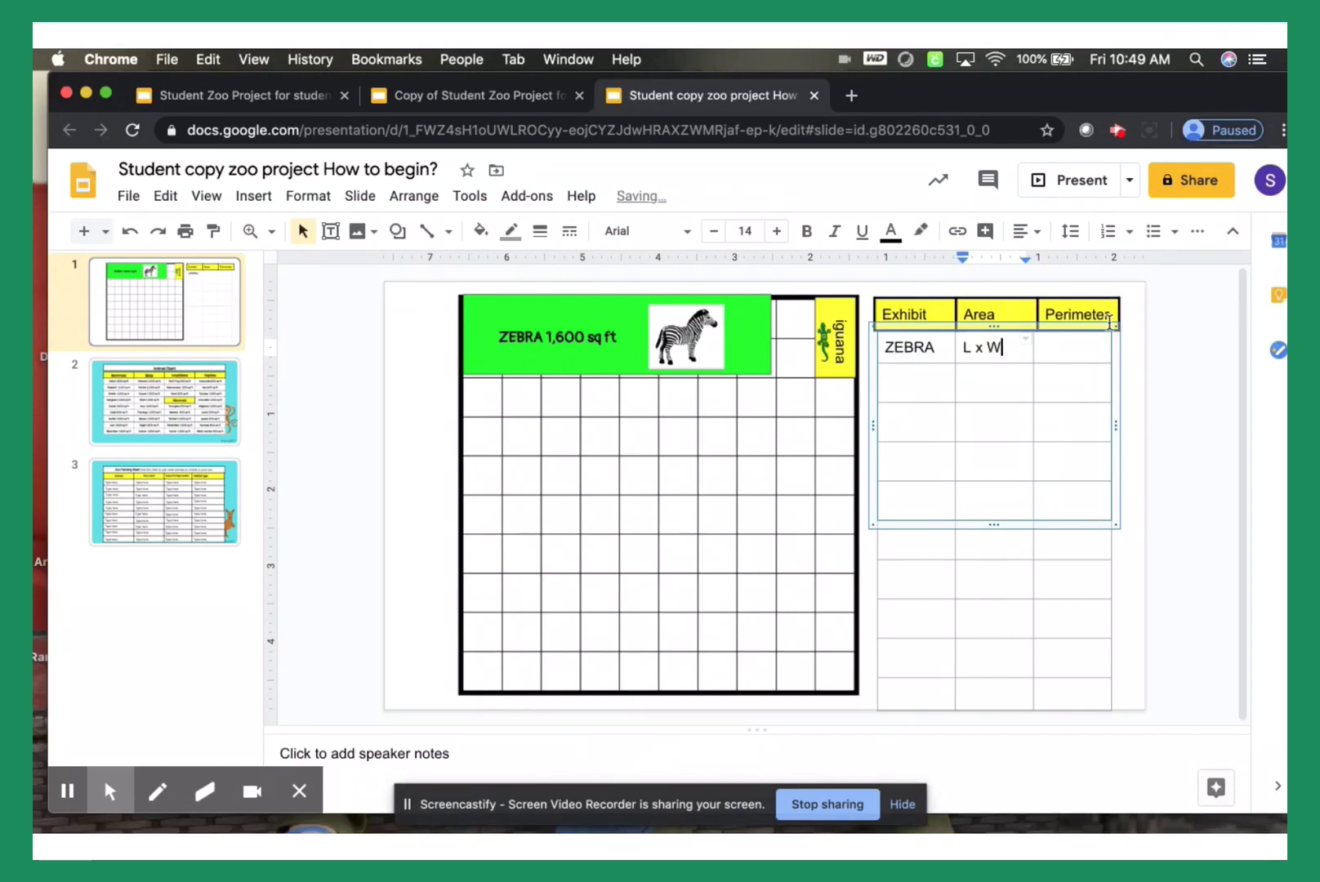
{"action": "left_click", "coordinate": [1076, 348]}
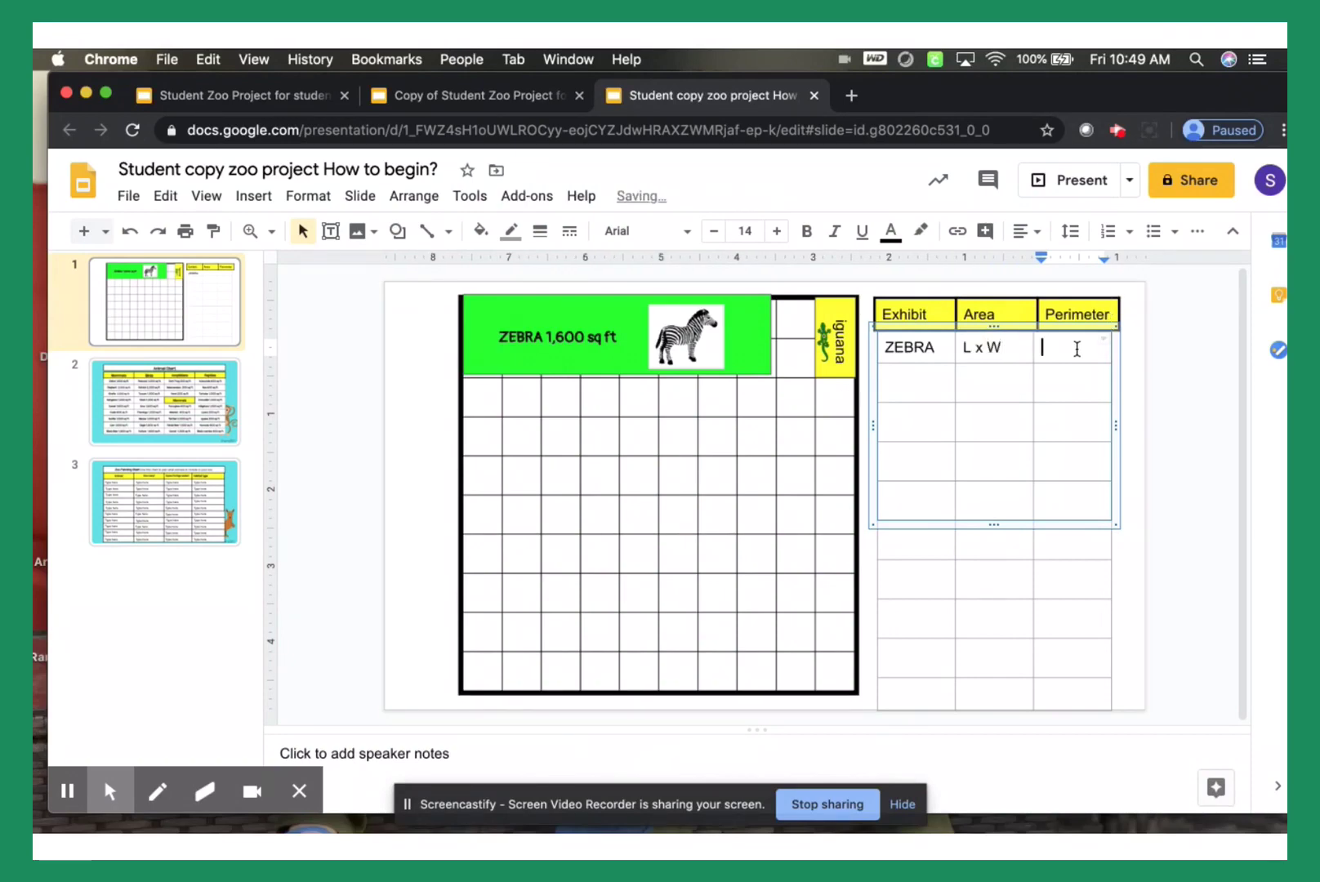
{"action": "type", "text": "s ="}
{"action": "type", "text": "s+"}
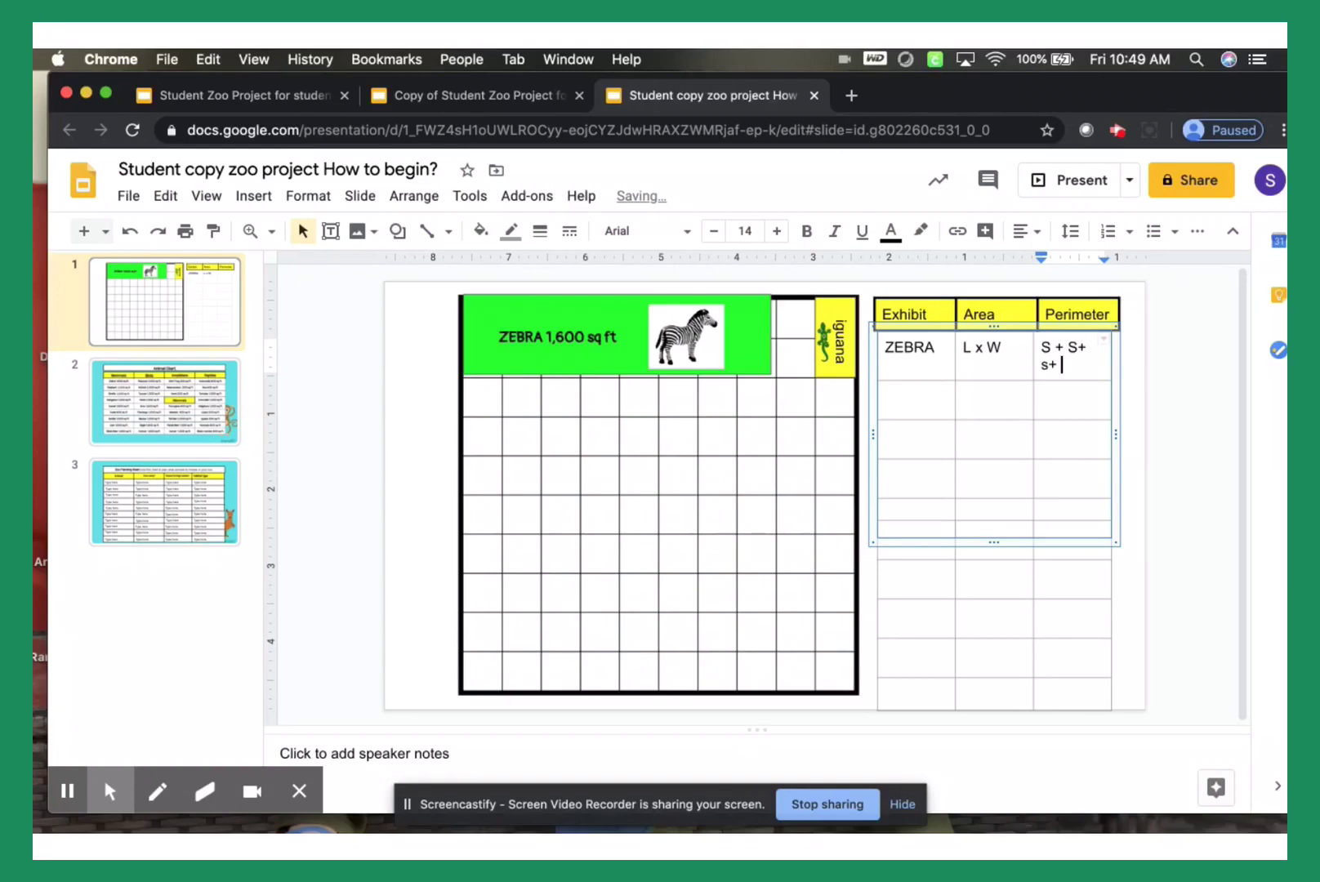
Shrink the ZEBRA perimeter formula text to font size 11.
{"action": "left_click_drag", "start_coordinate": [1081, 365], "coordinate": [1028, 348]}
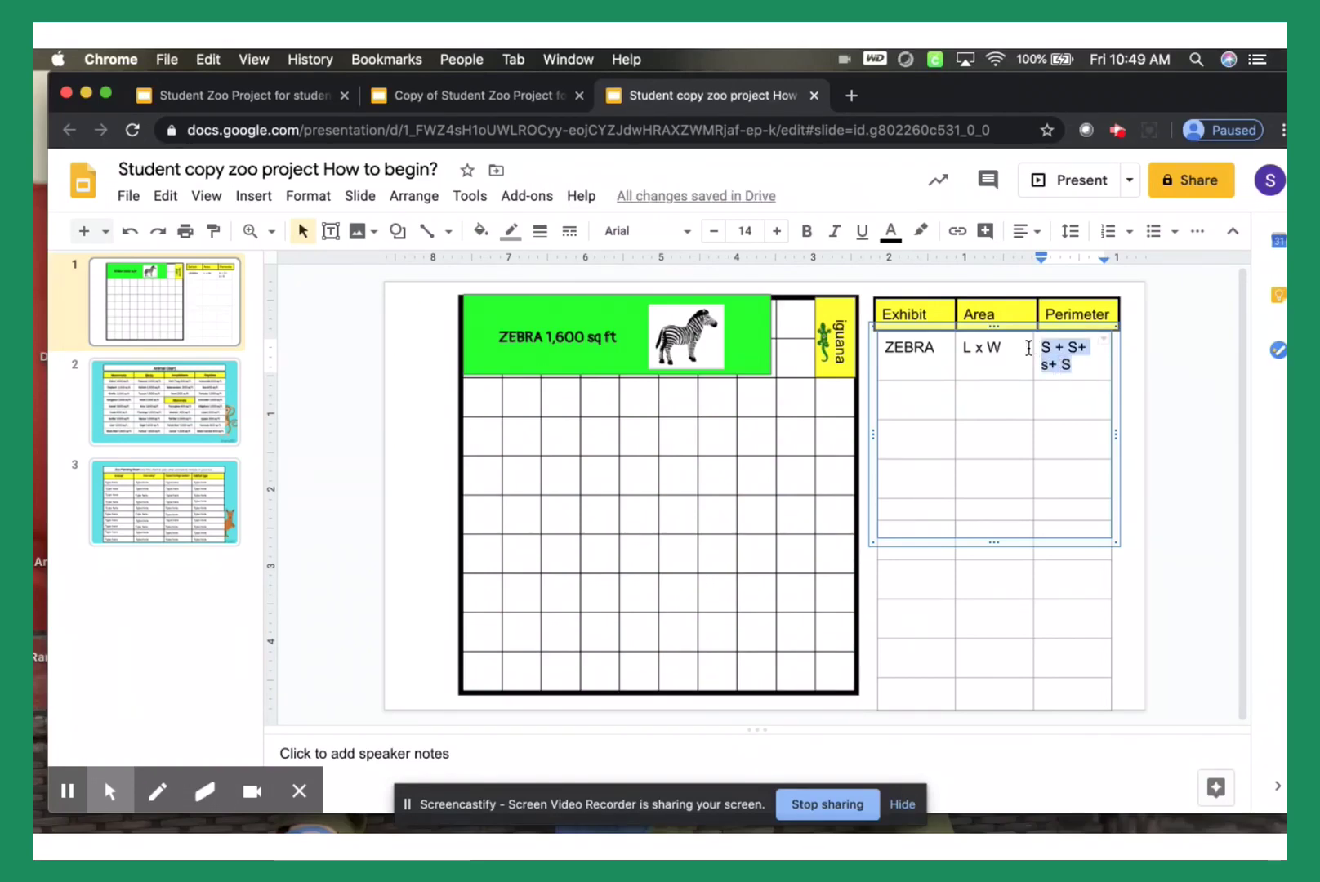
{"action": "left_click", "coordinate": [713, 230]}
{"action": "left_click", "coordinate": [713, 230]}
{"action": "left_click", "coordinate": [713, 230]}
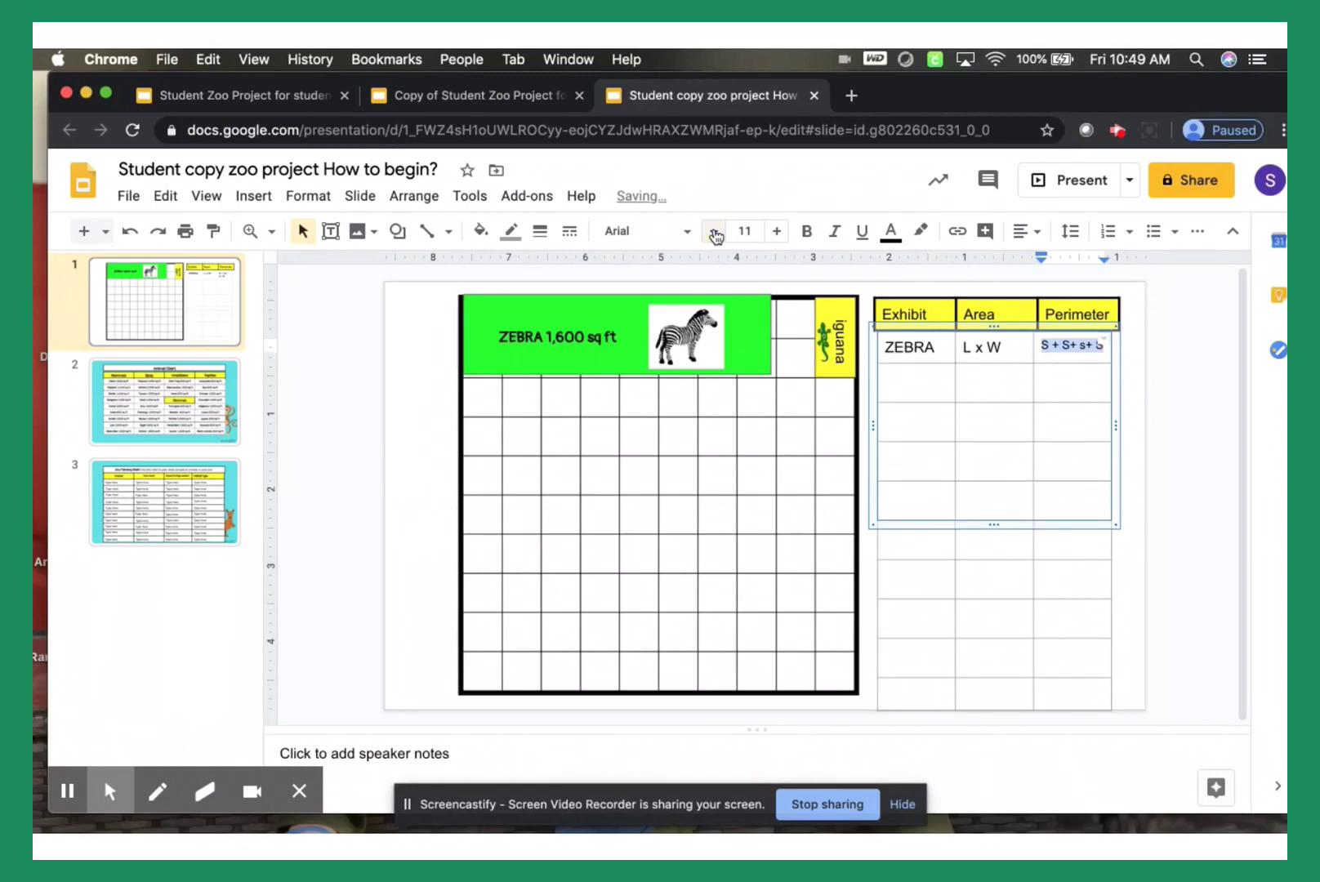
{"action": "left_click", "coordinate": [1209, 494]}
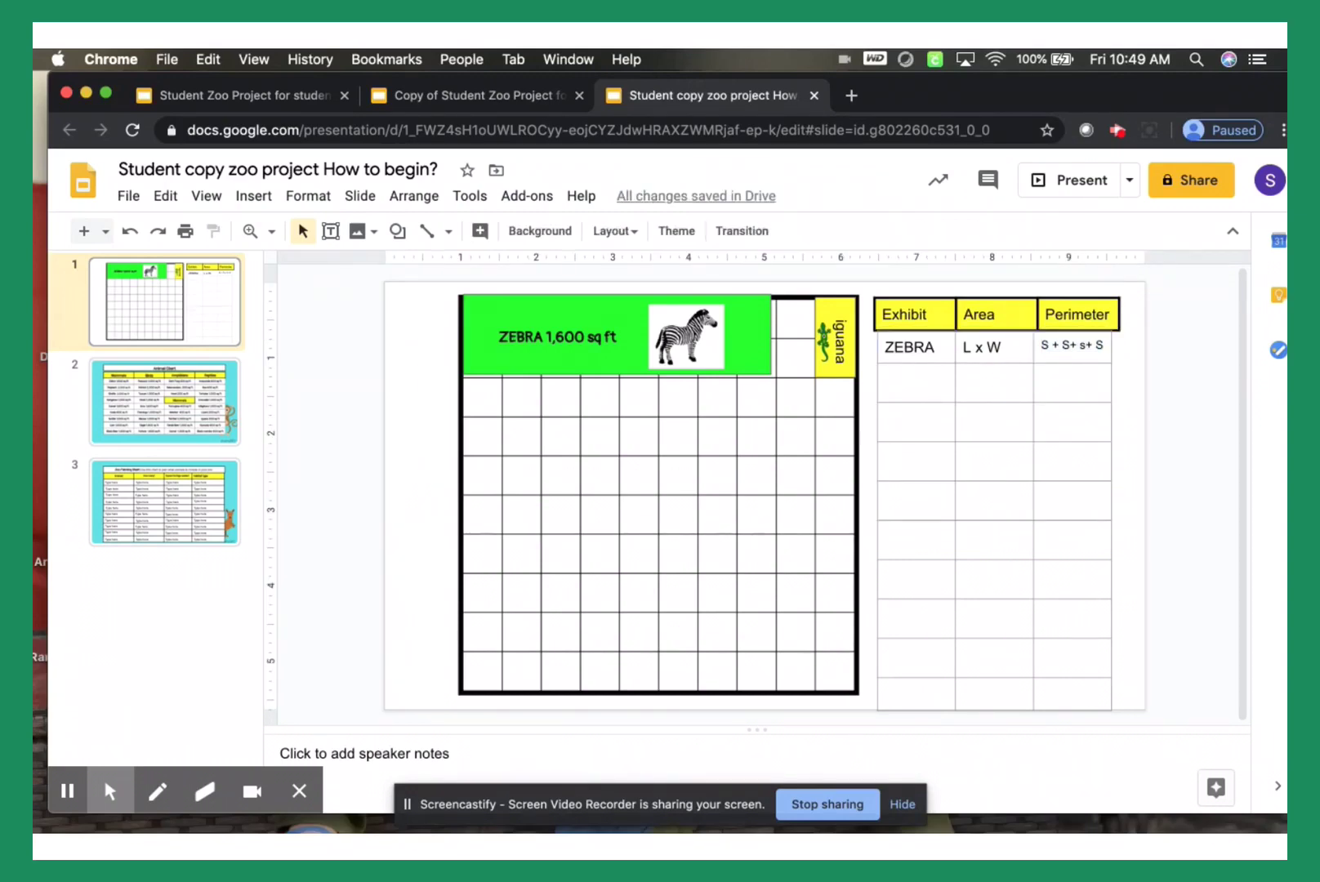